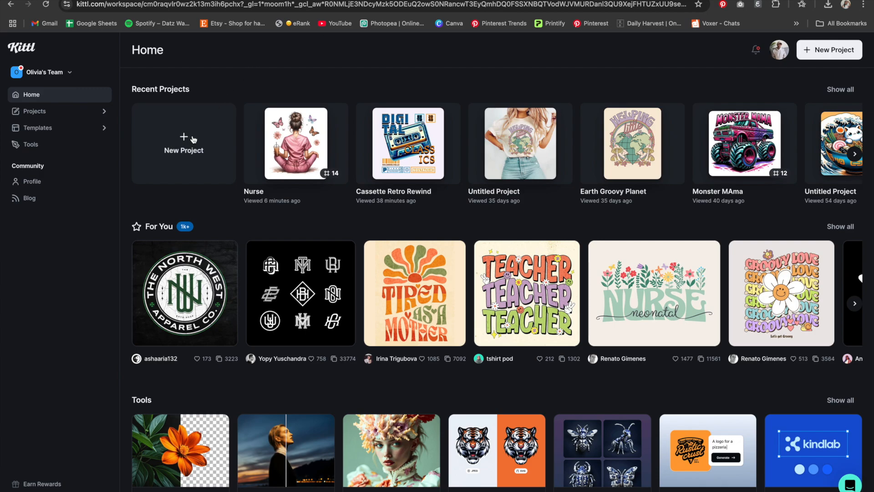
- Create a new project with the artboard size entered as 3500 × 3500 px and the resolution set to 300 DPI
{"action": "left_click", "coordinate": [185, 151]}
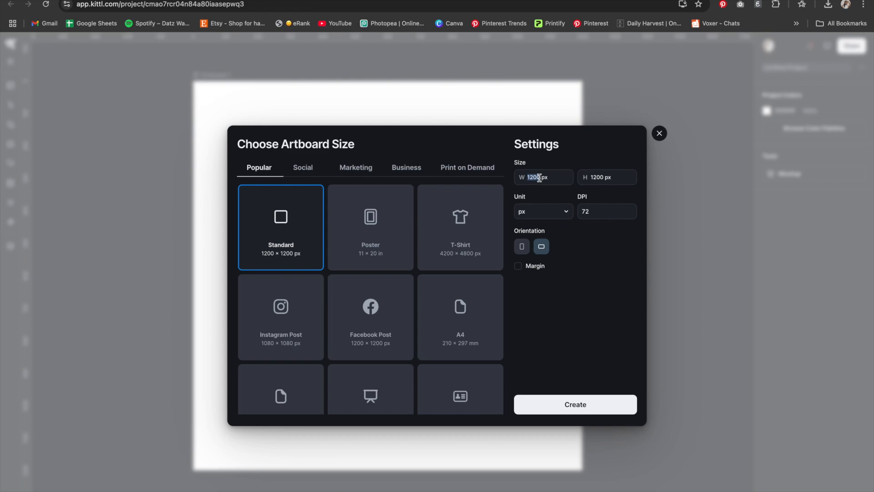
{"action": "type", "text": "3500"}
{"action": "left_click", "coordinate": [605, 176]}
{"action": "type", "text": "35"}
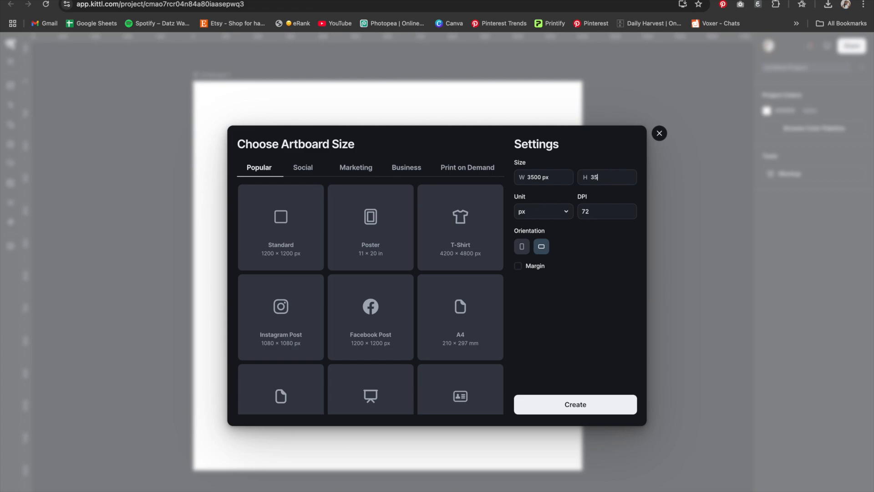
{"action": "left_click", "coordinate": [597, 211]}
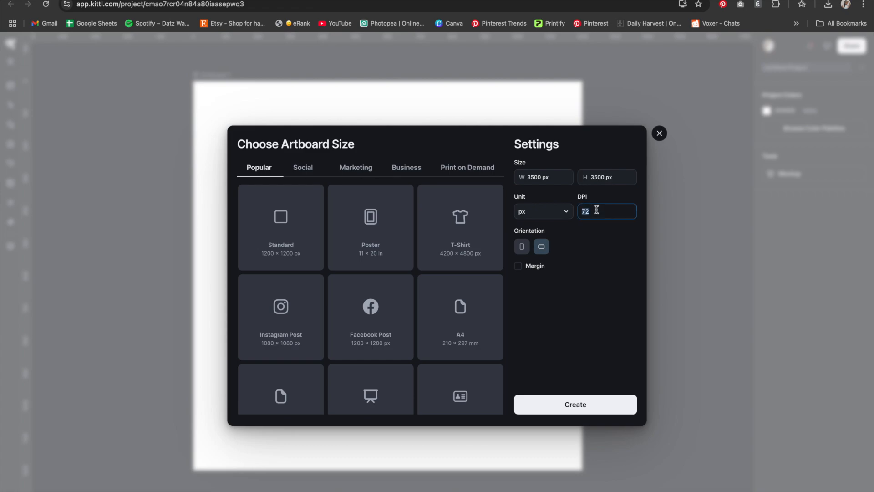
{"action": "type", "text": "300"}
{"action": "left_click", "coordinate": [606, 268]}
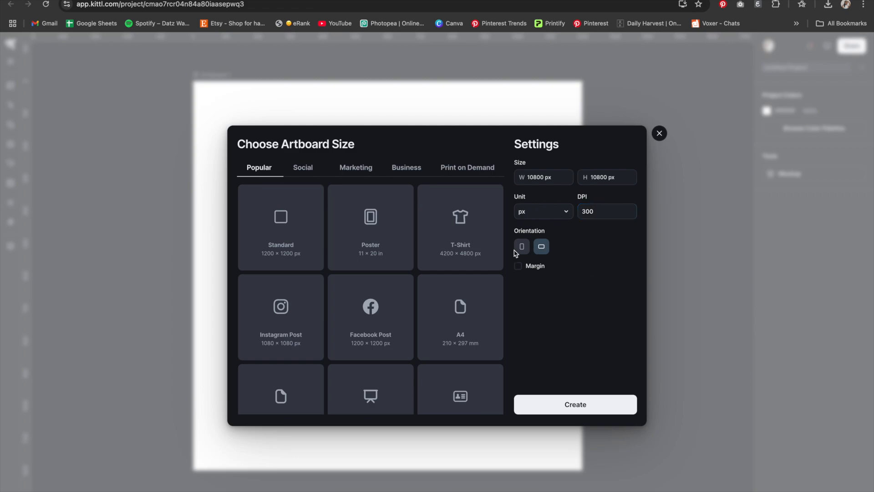
{"action": "left_click", "coordinate": [557, 410]}
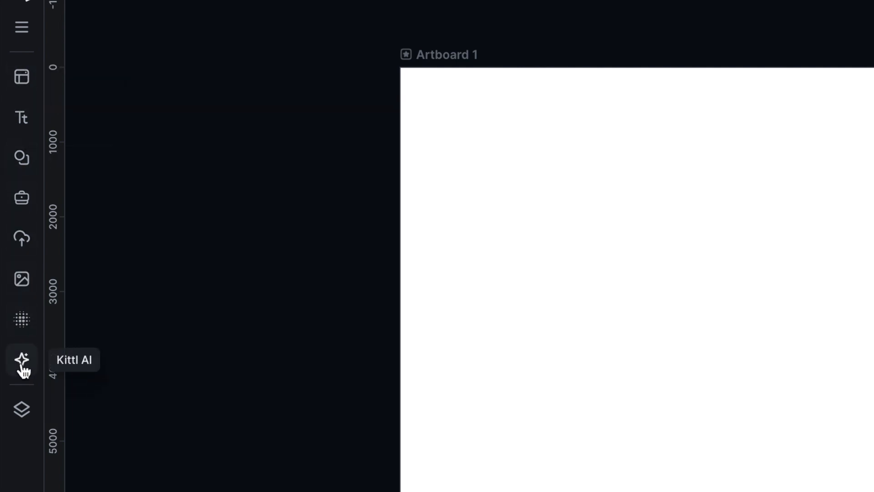
- Check the plan's monthly AI credit details and open the AI Image Generator
{"action": "left_click", "coordinate": [31, 367]}
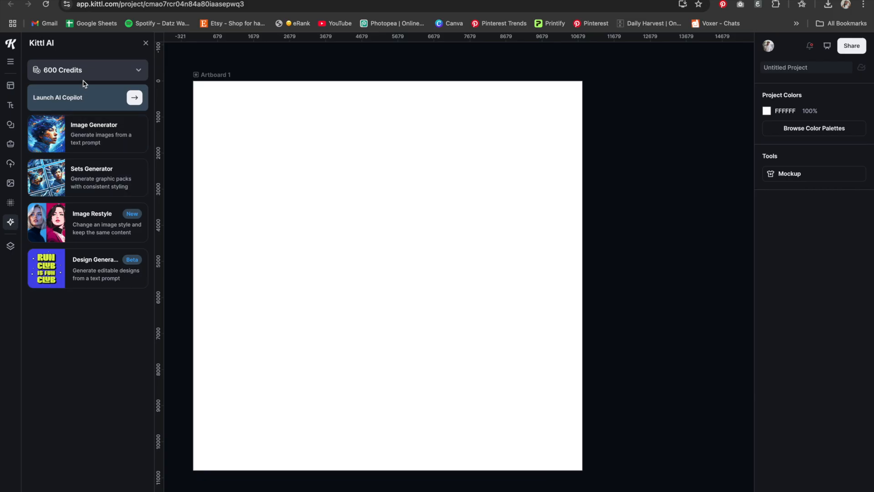
{"action": "left_click", "coordinate": [107, 132]}
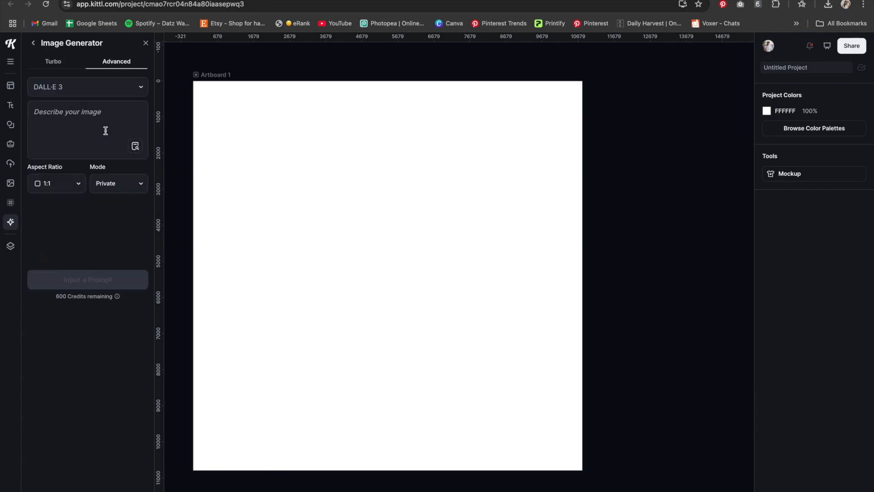
{"action": "left_click", "coordinate": [33, 43]}
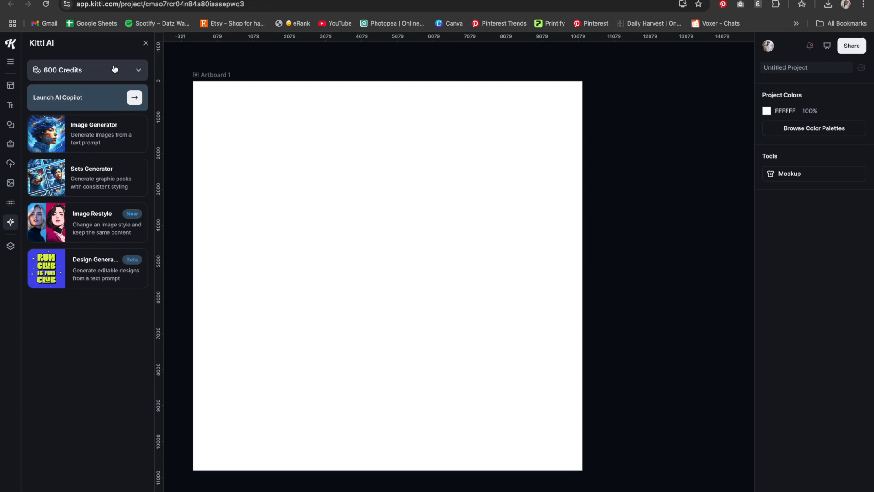
{"action": "left_click", "coordinate": [126, 76]}
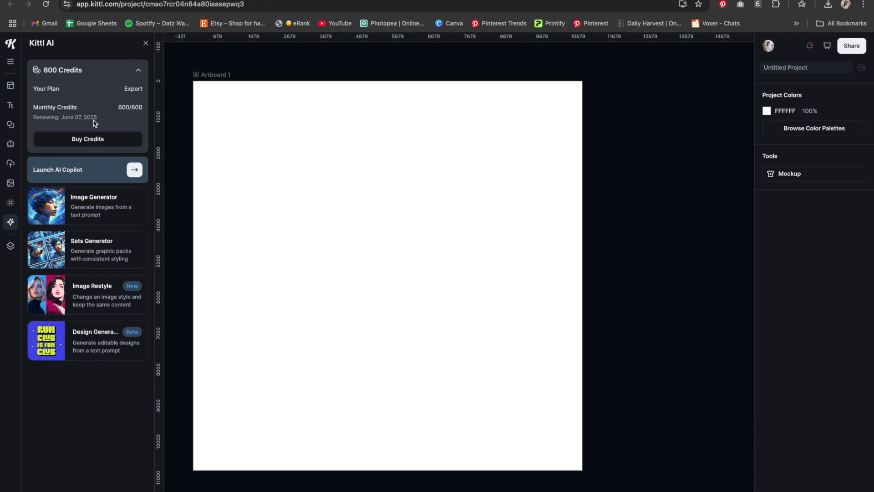
{"action": "left_click", "coordinate": [139, 73]}
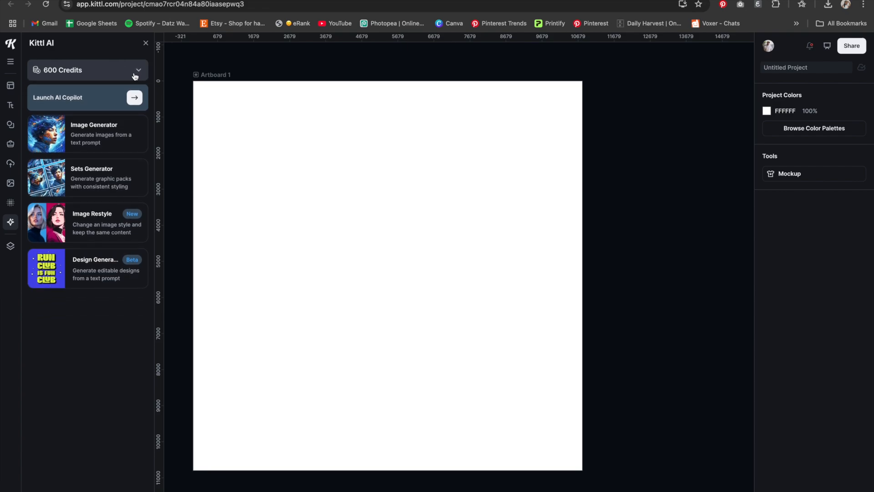
{"action": "left_click", "coordinate": [84, 135]}
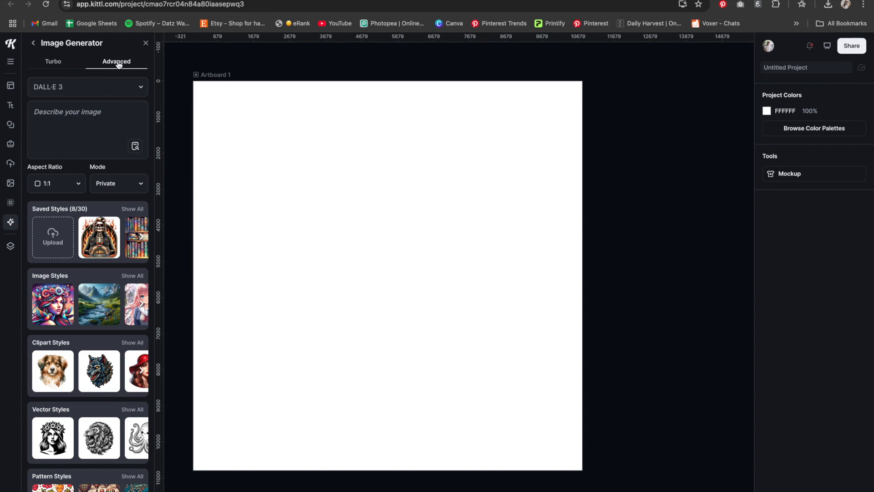
- With DALL·E 3, enter a prompt for a back-angle watercolor woman with wavy hair, black nurse uniform, pen and badge, sitting cross legged, clipart white background
{"action": "left_click", "coordinate": [142, 88]}
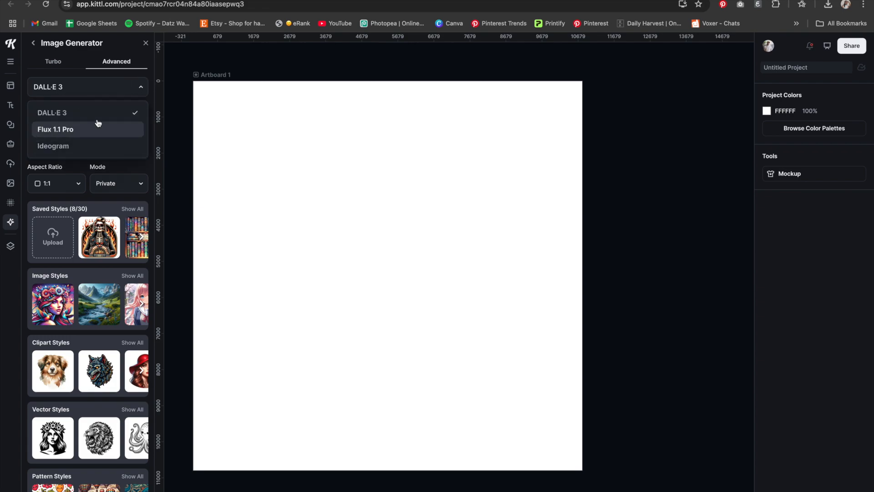
{"action": "left_click", "coordinate": [142, 93]}
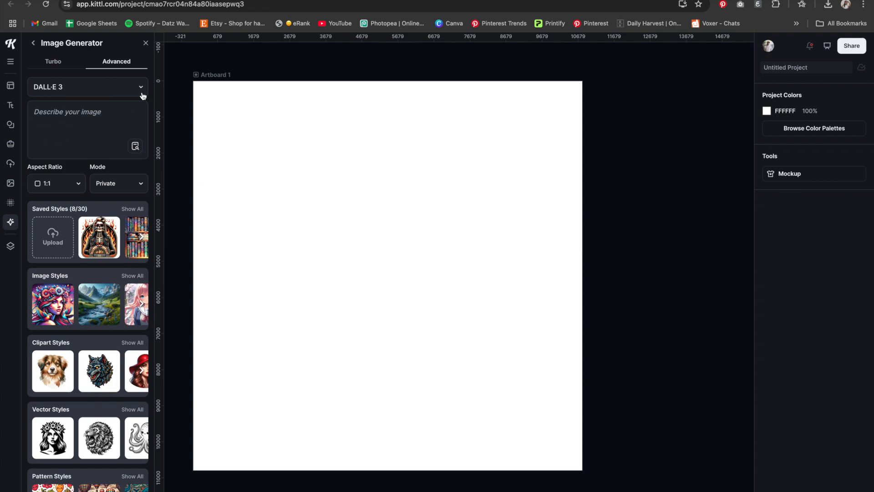
{"action": "left_click", "coordinate": [91, 117]}
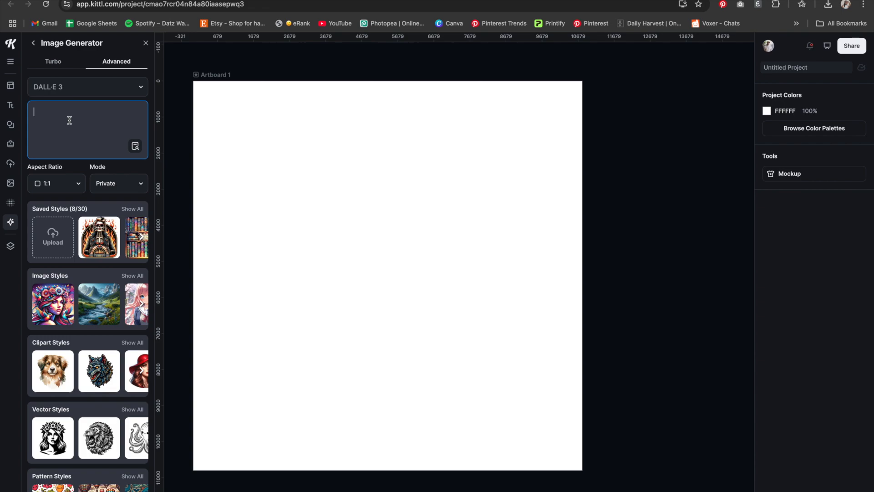
{"action": "key", "text": "ctrl+v"}
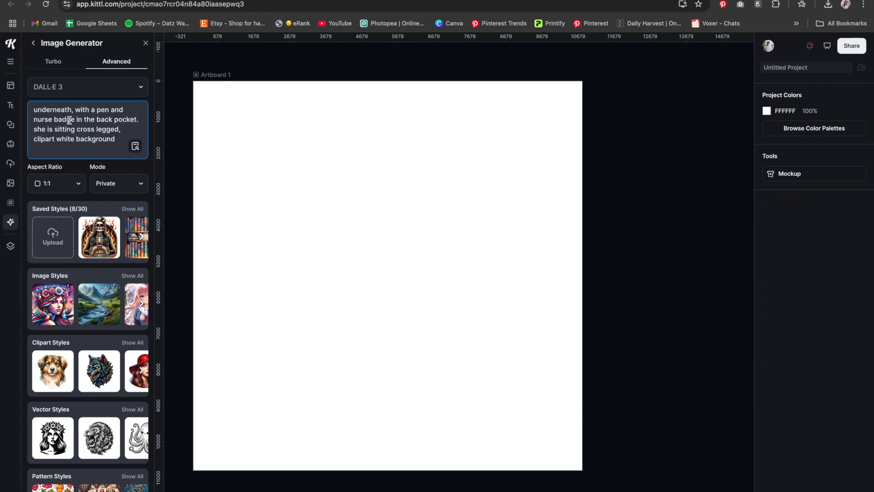
{"action": "scroll", "coordinate": [70, 120], "scroll_direction": "up", "scroll_amount": 3}
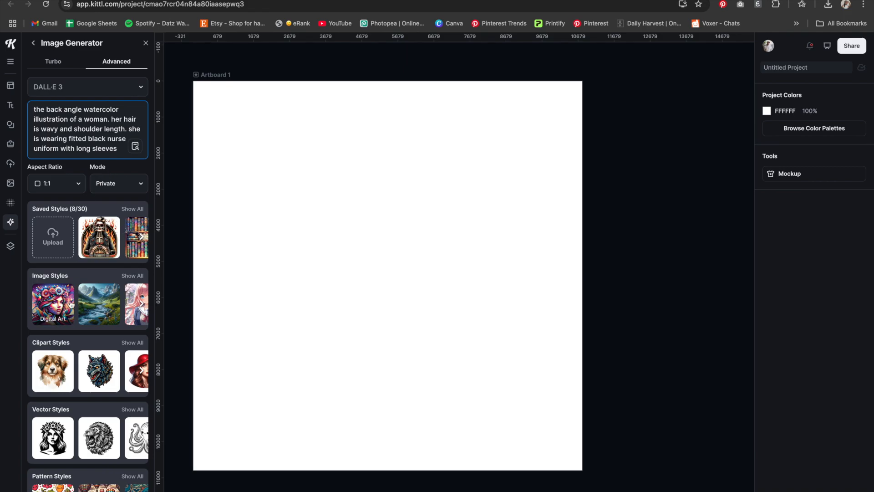
- Browse the available styles, choose the Detailed Drawing clipart style, and generate the image
{"action": "left_click", "coordinate": [141, 279]}
{"action": "scroll", "coordinate": [180, 228], "scroll_direction": "down", "scroll_amount": 1}
{"action": "scroll", "coordinate": [189, 192], "scroll_direction": "up", "scroll_amount": 2}
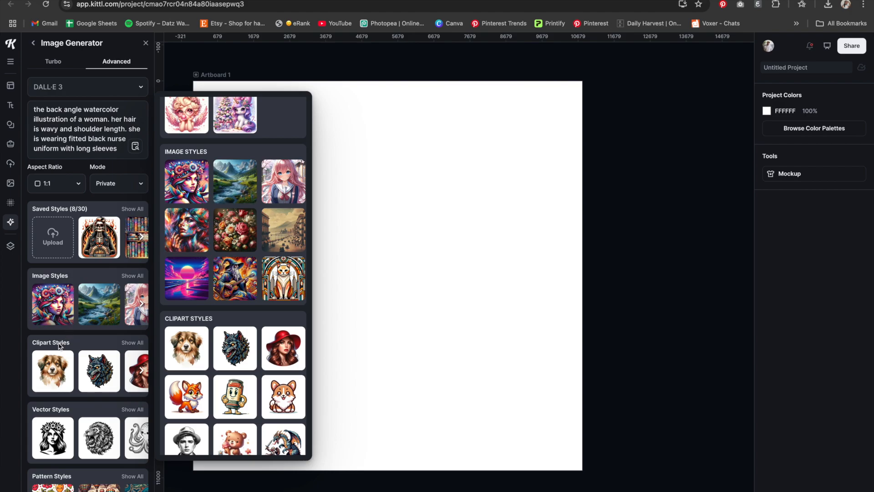
{"action": "left_click", "coordinate": [130, 344]}
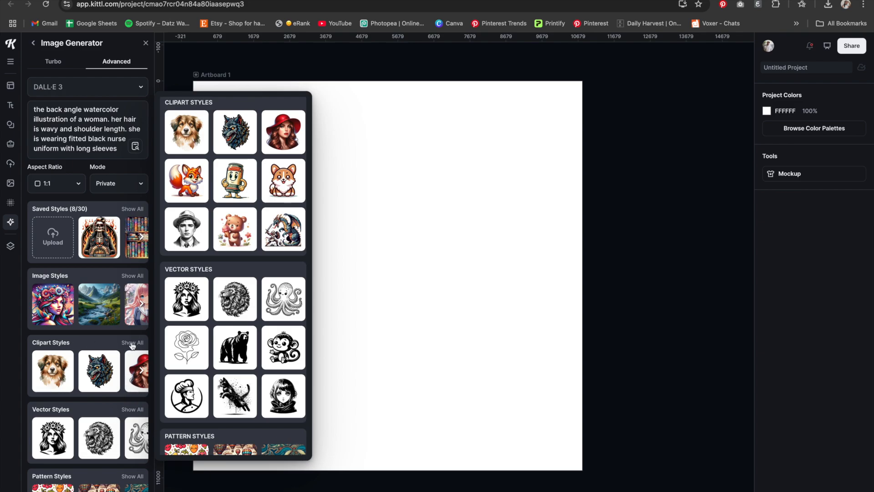
{"action": "left_click", "coordinate": [287, 149]}
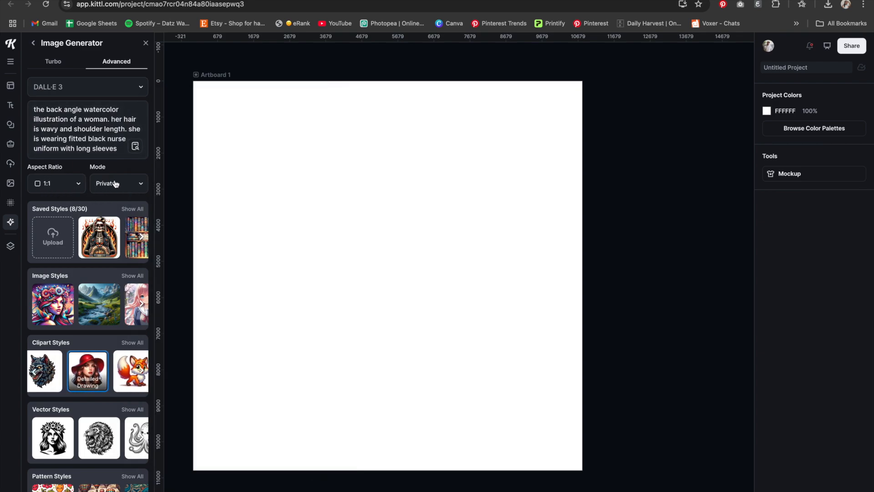
{"action": "scroll", "coordinate": [119, 184], "scroll_direction": "down", "scroll_amount": 2}
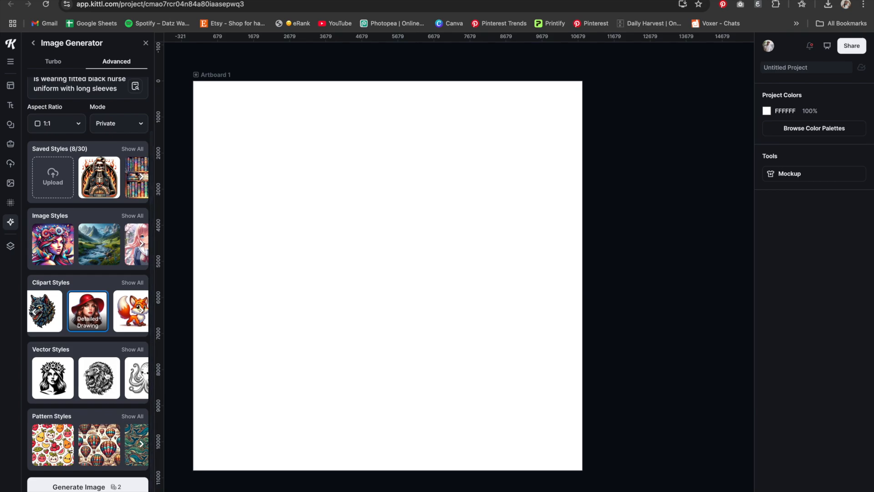
{"action": "left_click", "coordinate": [91, 488]}
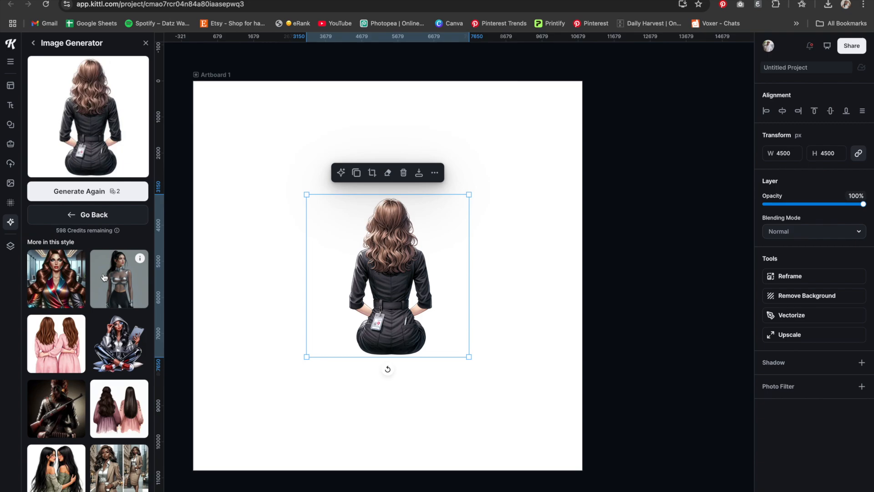
- Enlarge the generated nurse image to about 10639 × 10639 px and position it to fill the artboard
{"action": "left_click_drag", "start_coordinate": [469, 194], "coordinate": [633, 95]}
{"action": "left_click_drag", "start_coordinate": [455, 191], "coordinate": [395, 269]}
{"action": "left_click_drag", "start_coordinate": [245, 436], "coordinate": [197, 480]}
{"action": "left_click_drag", "start_coordinate": [338, 365], "coordinate": [337, 307]}
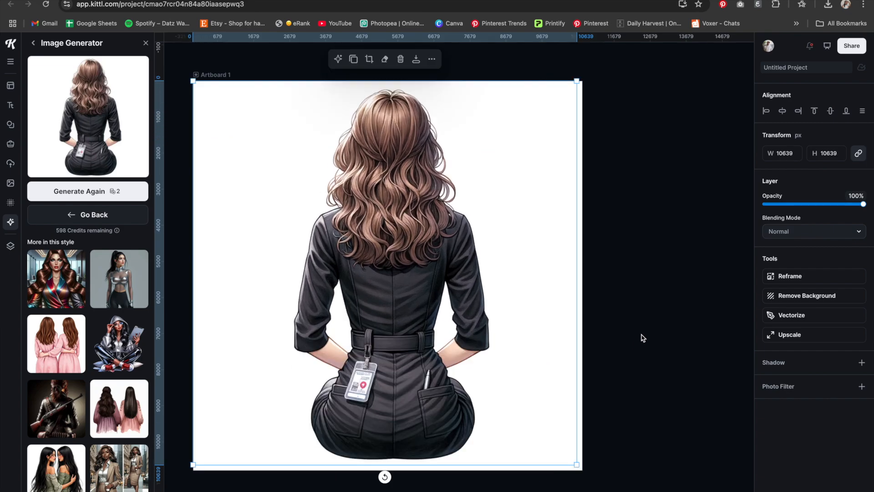
{"action": "left_click", "coordinate": [642, 335]}
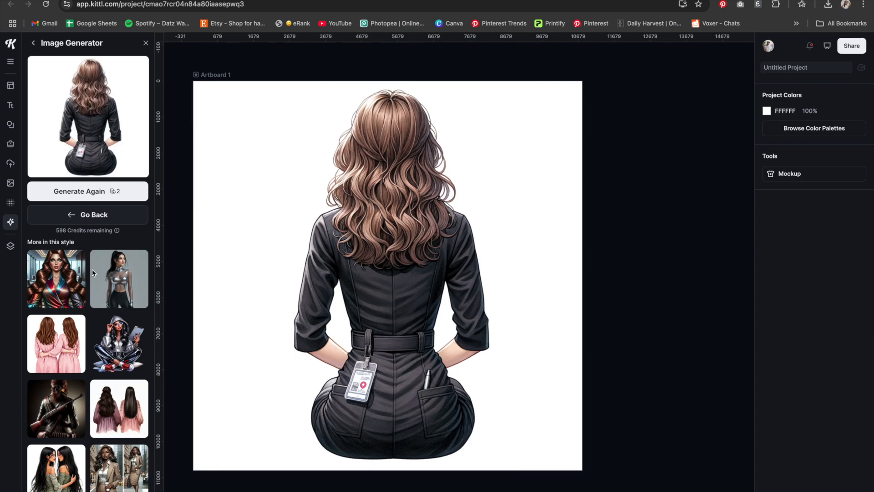
- Browse the example images in the same style and view the prompt behind the picture of two women seen from behind
{"action": "scroll", "coordinate": [76, 353], "scroll_direction": "down", "scroll_amount": 5}
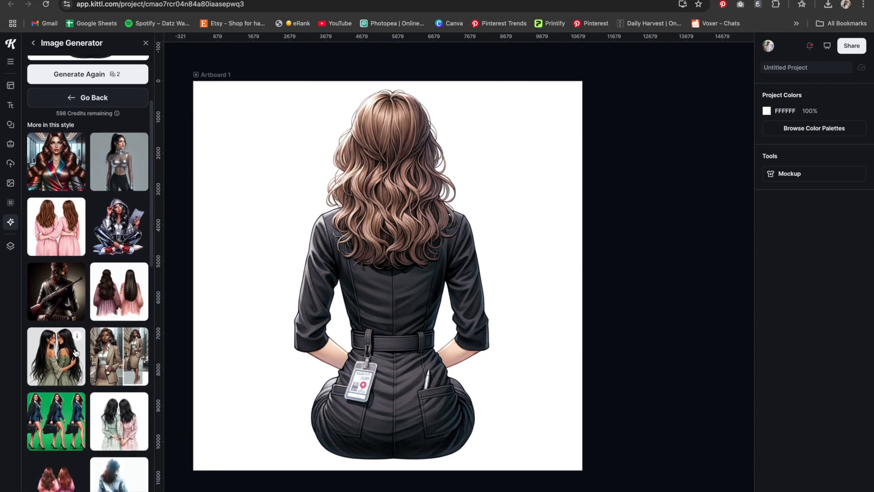
{"action": "scroll", "coordinate": [76, 353], "scroll_direction": "down", "scroll_amount": 5}
{"action": "scroll", "coordinate": [76, 353], "scroll_direction": "down", "scroll_amount": 9}
{"action": "scroll", "coordinate": [76, 351], "scroll_direction": "down", "scroll_amount": 2}
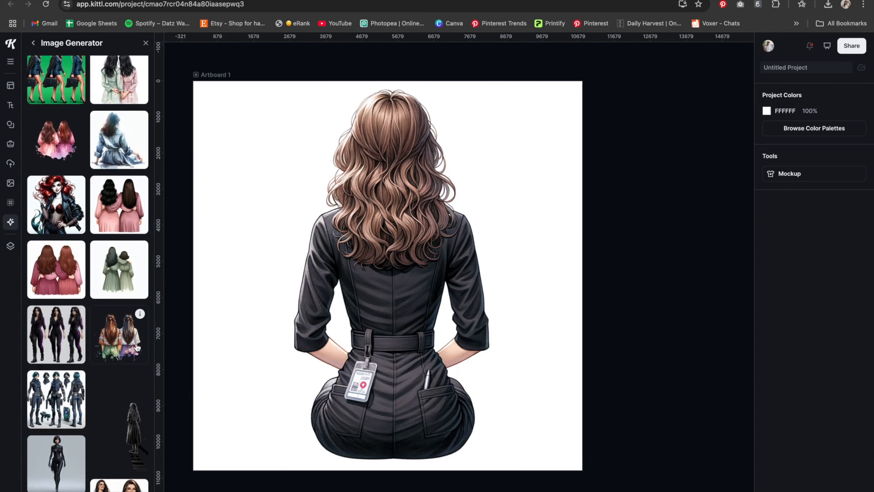
{"action": "left_click", "coordinate": [140, 315]}
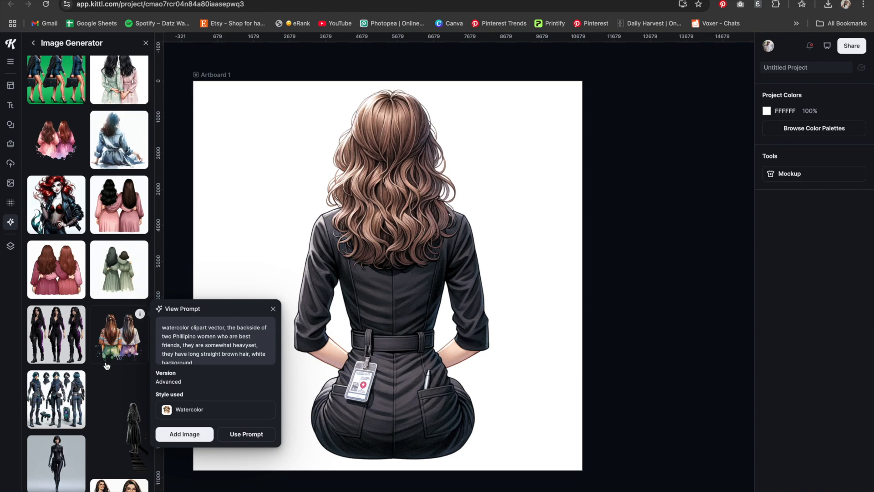
{"action": "left_click", "coordinate": [273, 308]}
{"action": "scroll", "coordinate": [50, 186], "scroll_direction": "up", "scroll_amount": 15}
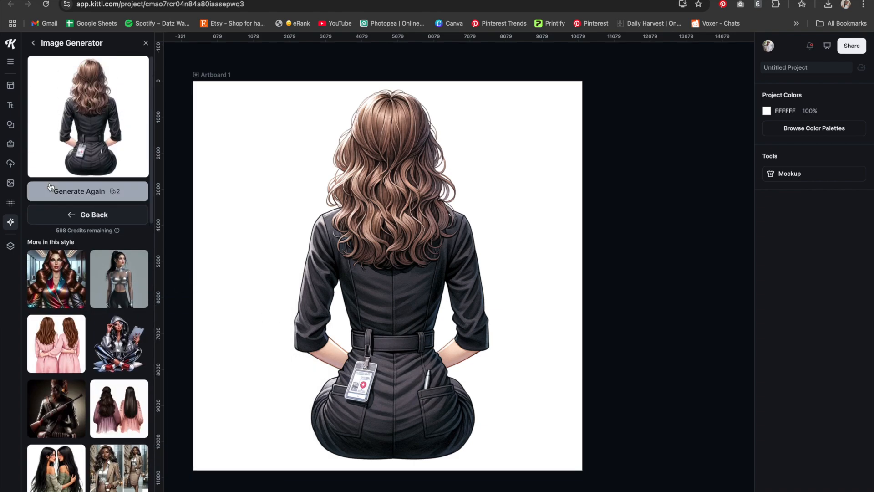
- Return to the prompt, add "blonde" before "hair", and generate a new image in the Detailed Drawing style
{"action": "left_click", "coordinate": [105, 217]}
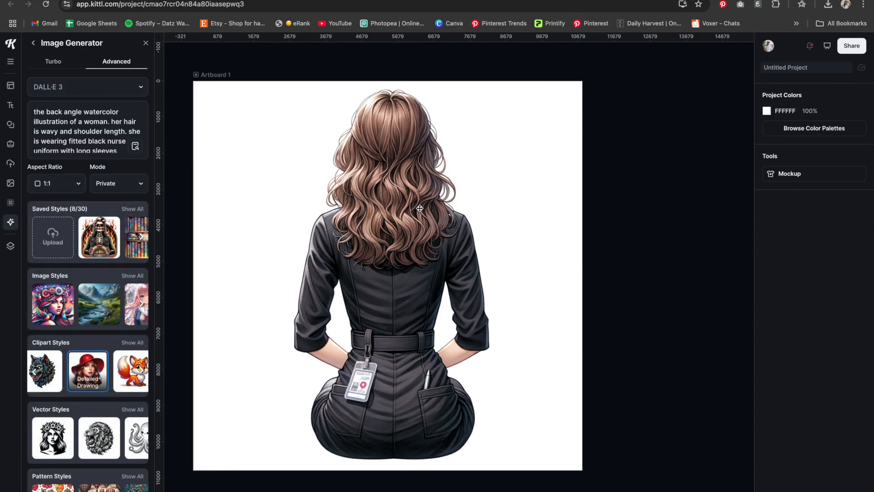
{"action": "left_click", "coordinate": [87, 128]}
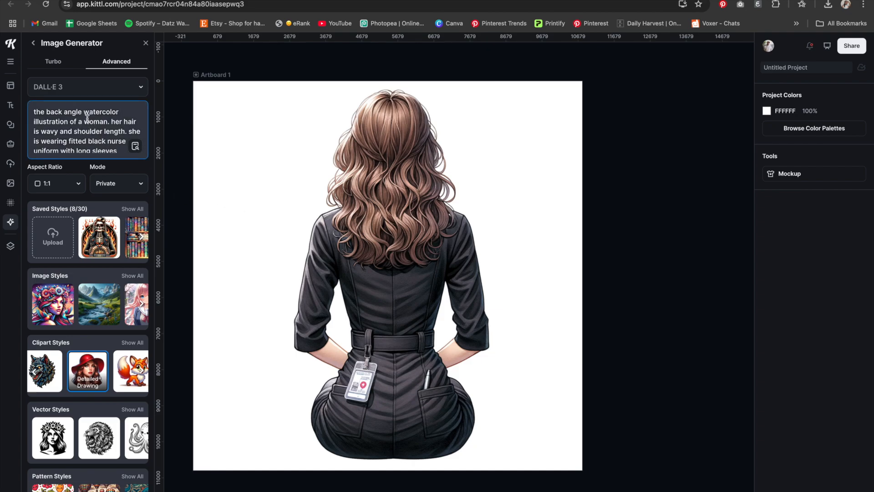
{"action": "type", "text": "blonde"}
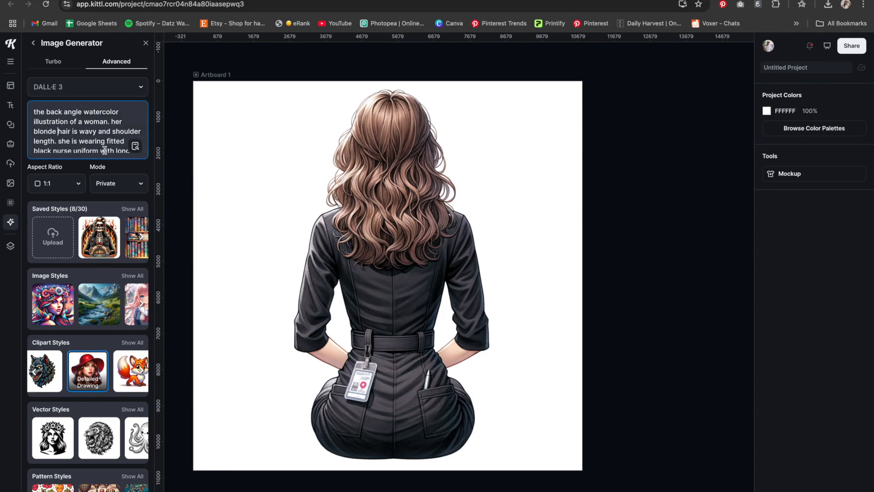
{"action": "scroll", "coordinate": [138, 277], "scroll_direction": "down", "scroll_amount": 2}
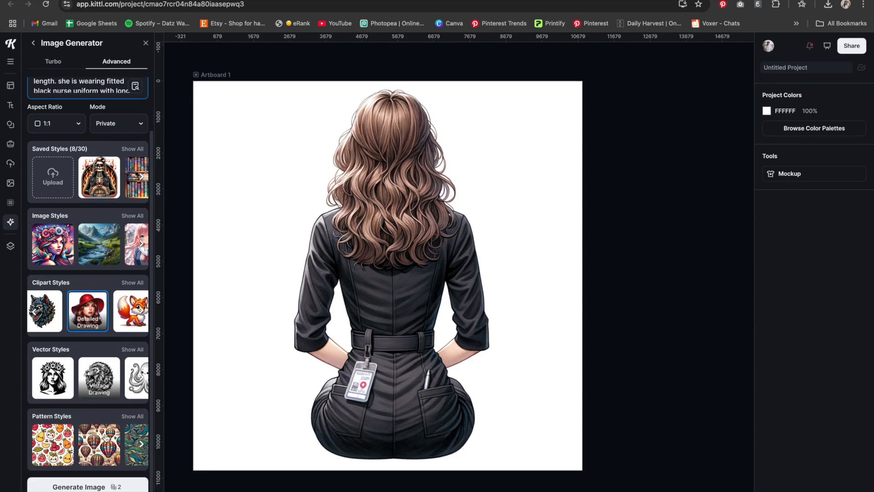
{"action": "left_click", "coordinate": [100, 487]}
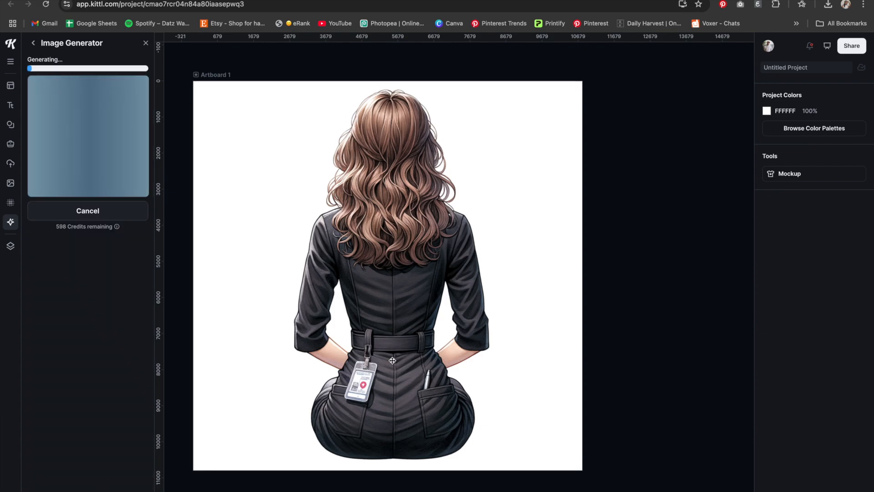
- Move the first nurse image off the artboard, down and to its left, leaving the artboard empty
{"action": "scroll", "coordinate": [482, 362], "scroll_direction": "right", "scroll_amount": 3}
{"action": "scroll", "coordinate": [482, 362], "scroll_direction": "up", "scroll_amount": 1}
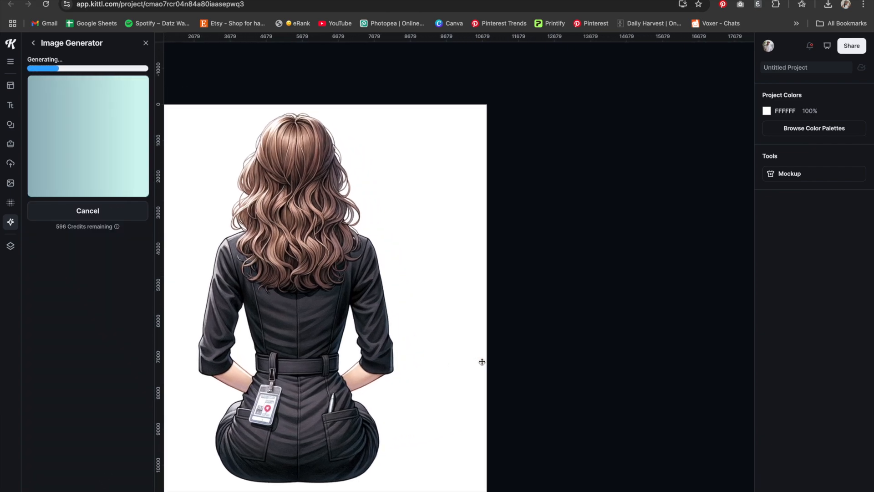
{"action": "scroll", "coordinate": [388, 275], "scroll_direction": "down", "scroll_amount": 5}
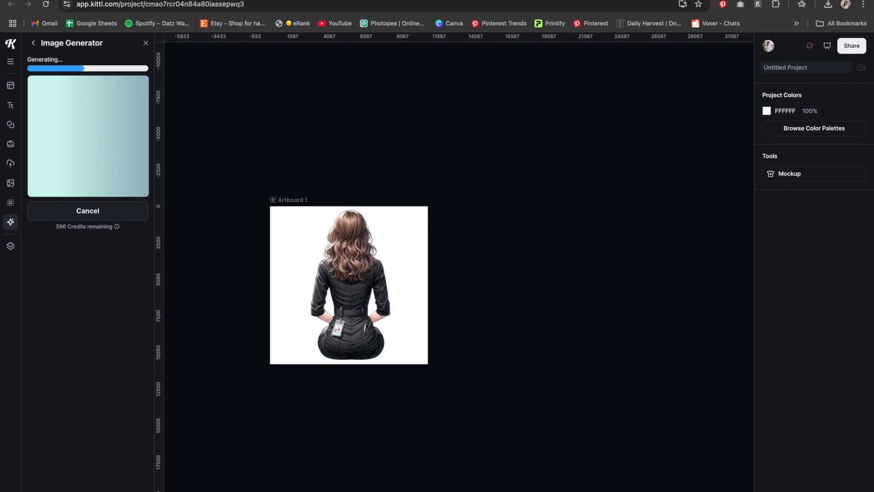
{"action": "left_click_drag", "start_coordinate": [355, 295], "coordinate": [206, 399]}
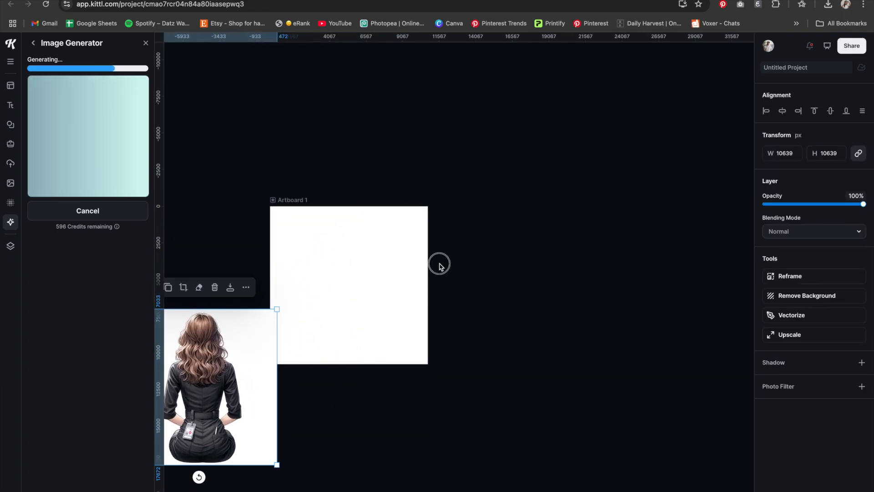
- Add six more 10800 × 10800 px artboards in a row after the first one
{"action": "left_click", "coordinate": [439, 266]}
{"action": "left_click", "coordinate": [387, 275]}
{"action": "right_click", "coordinate": [386, 275]}
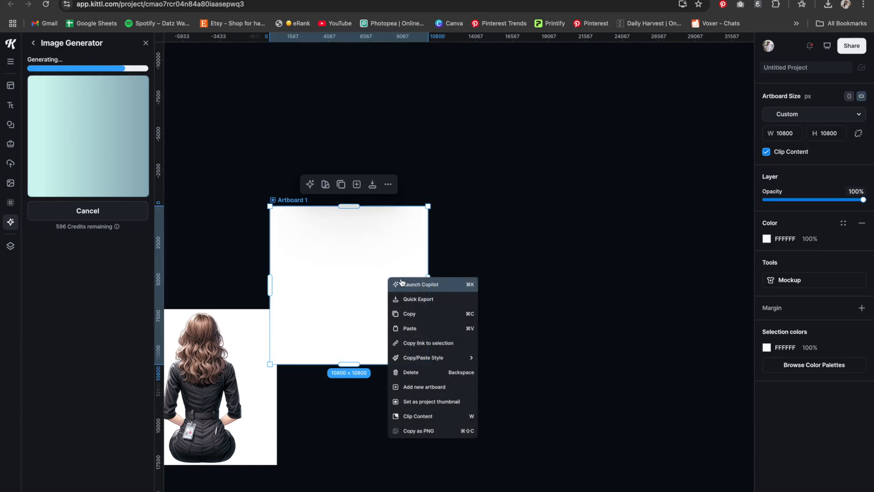
{"action": "left_click", "coordinate": [357, 185]}
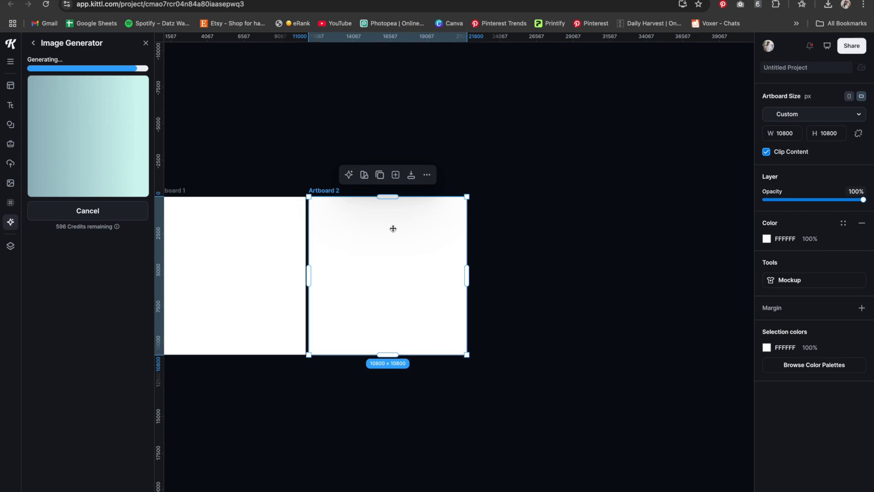
{"action": "left_click", "coordinate": [396, 176]}
{"action": "left_click", "coordinate": [396, 176]}
{"action": "left_click", "coordinate": [397, 177]}
{"action": "left_click", "coordinate": [396, 176]}
{"action": "left_click", "coordinate": [396, 175]}
{"action": "left_click", "coordinate": [314, 432]}
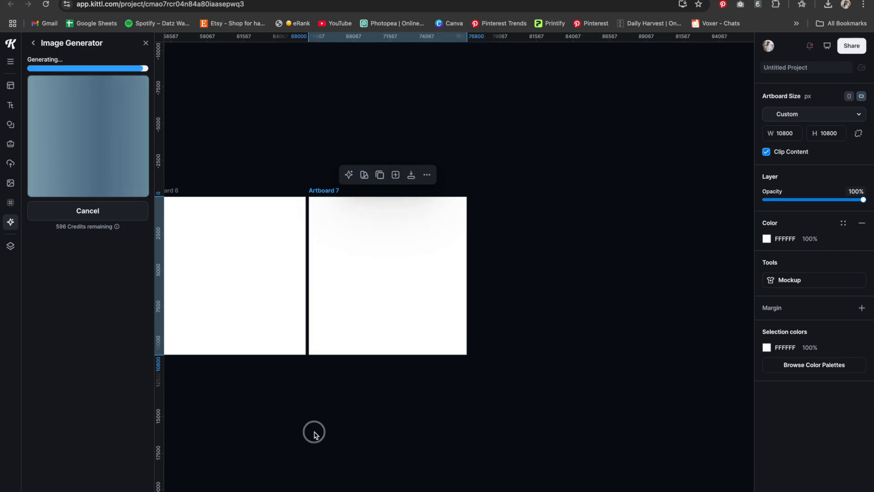
- Move the first nurse image with the long brown hair back onto Artboard 1
{"action": "scroll", "coordinate": [315, 432], "scroll_direction": "left", "scroll_amount": 20}
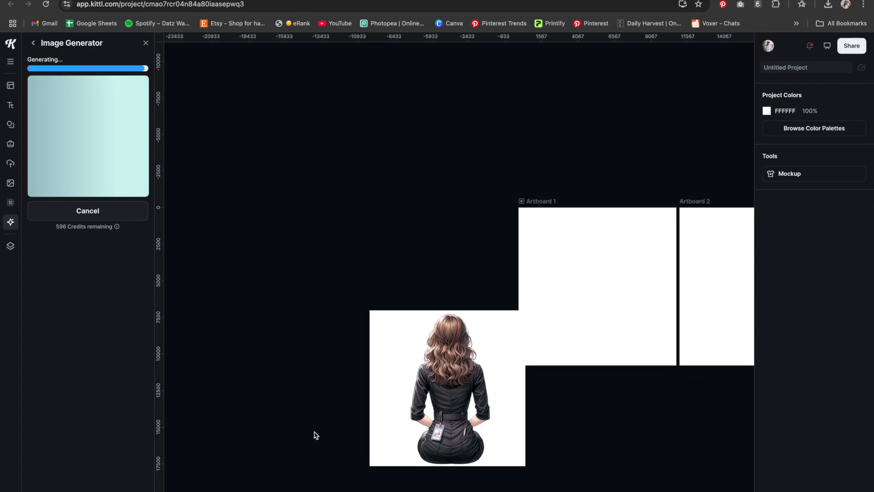
{"action": "scroll", "coordinate": [314, 433], "scroll_direction": "right", "scroll_amount": 15}
{"action": "scroll", "coordinate": [287, 414], "scroll_direction": "left", "scroll_amount": 7}
{"action": "left_click_drag", "start_coordinate": [259, 404], "coordinate": [406, 305]}
- Place the generated blonde nurse image on Artboard 2, shrink it slightly and center it within the artboard
{"action": "left_click", "coordinate": [557, 306]}
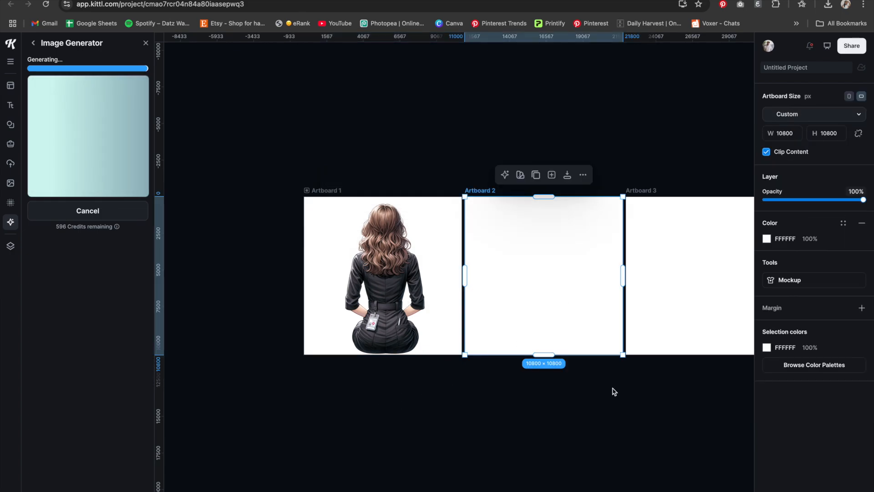
{"action": "scroll", "coordinate": [609, 396], "scroll_direction": "right", "scroll_amount": 5}
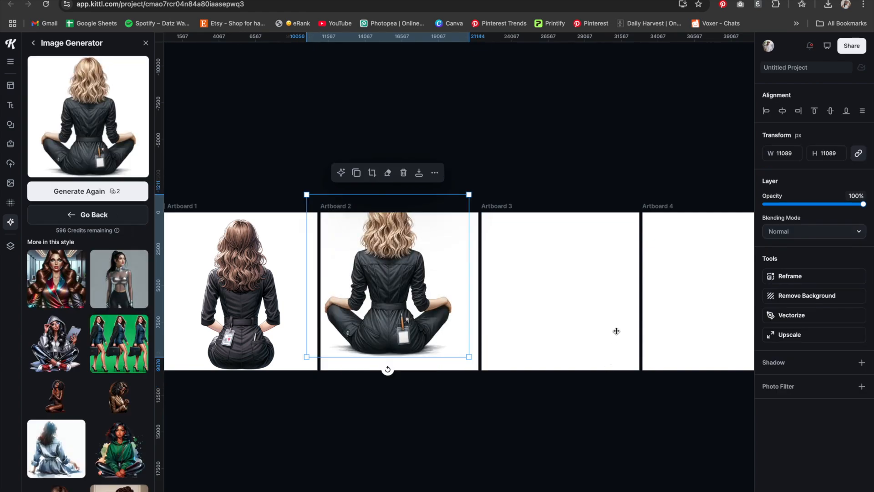
{"action": "left_click_drag", "start_coordinate": [377, 311], "coordinate": [395, 324]}
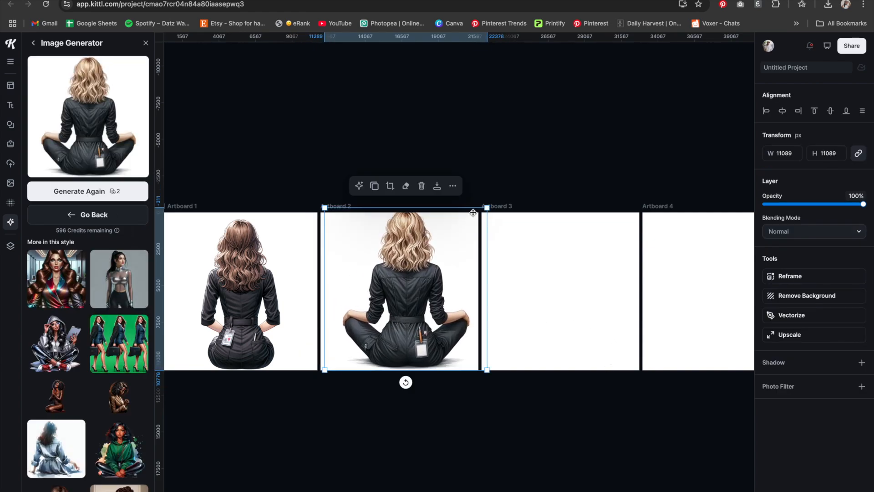
{"action": "left_click_drag", "start_coordinate": [491, 208], "coordinate": [463, 226]}
{"action": "left_click_drag", "start_coordinate": [364, 293], "coordinate": [376, 281]}
{"action": "left_click", "coordinate": [512, 412]}
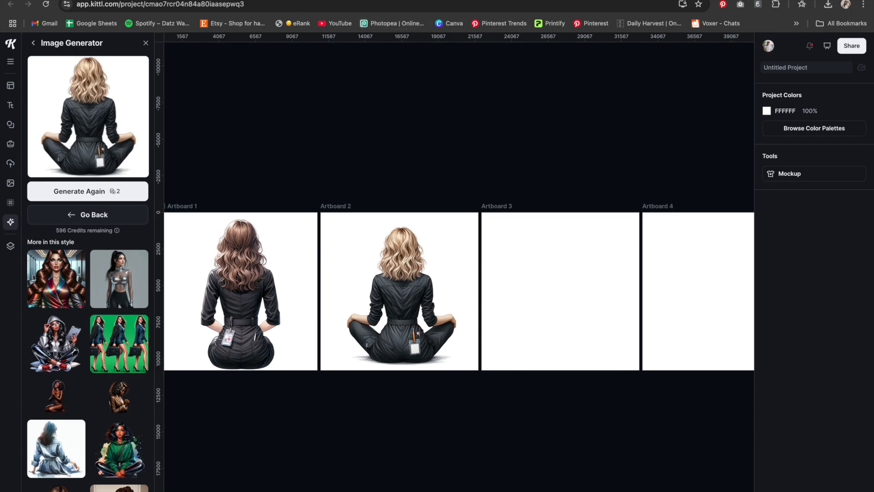
- Replace the prompt with one describing an African American woman in a fitted black nurse uniform sitting cross-legged, and generate it in Detailed Drawing style
{"action": "left_click", "coordinate": [80, 217]}
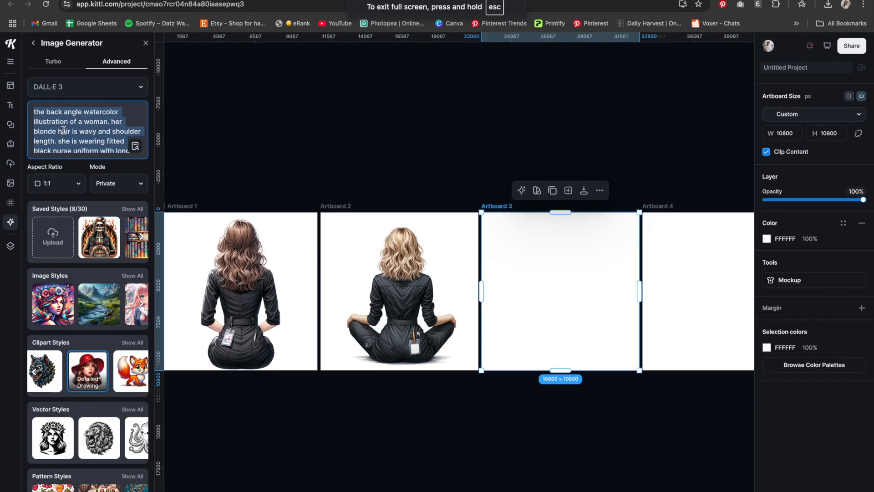
{"action": "key", "text": "BackSpace"}
{"action": "key", "text": "ctrl+v"}
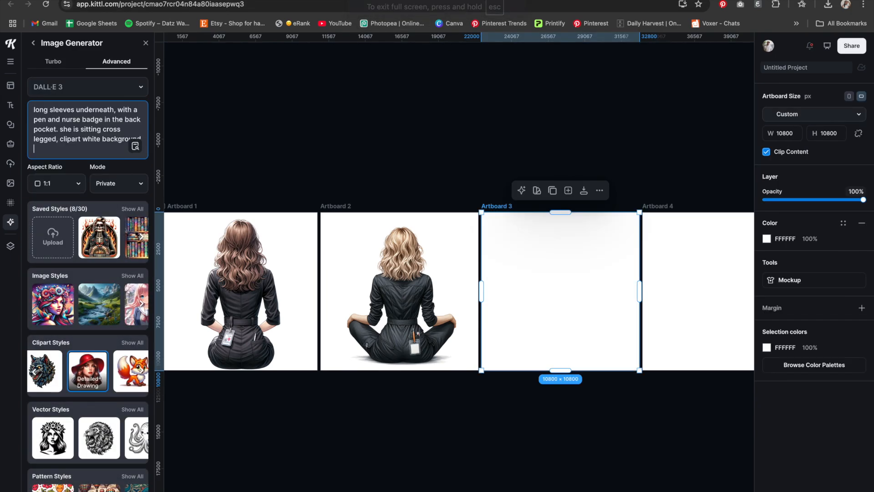
{"action": "scroll", "coordinate": [120, 123], "scroll_direction": "up", "scroll_amount": 3}
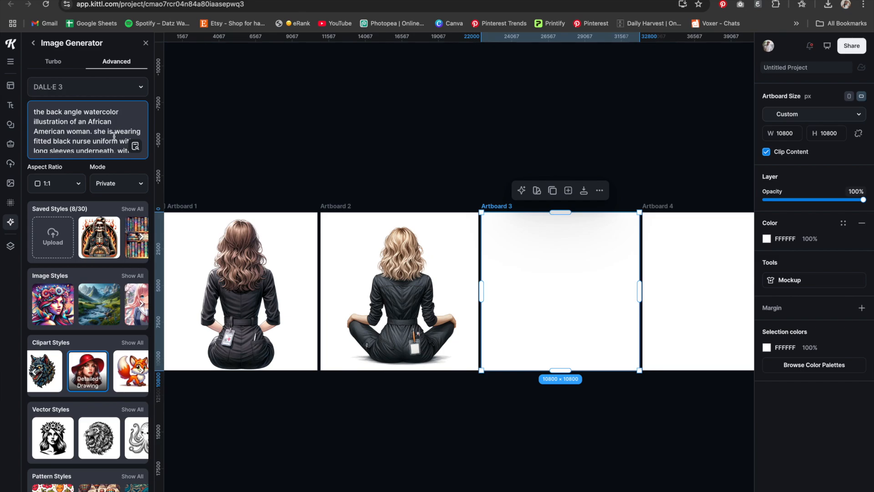
{"action": "scroll", "coordinate": [105, 180], "scroll_direction": "down", "scroll_amount": 1}
{"action": "scroll", "coordinate": [105, 179], "scroll_direction": "up", "scroll_amount": 1}
{"action": "scroll", "coordinate": [105, 180], "scroll_direction": "down", "scroll_amount": 1}
{"action": "scroll", "coordinate": [105, 179], "scroll_direction": "down", "scroll_amount": 2}
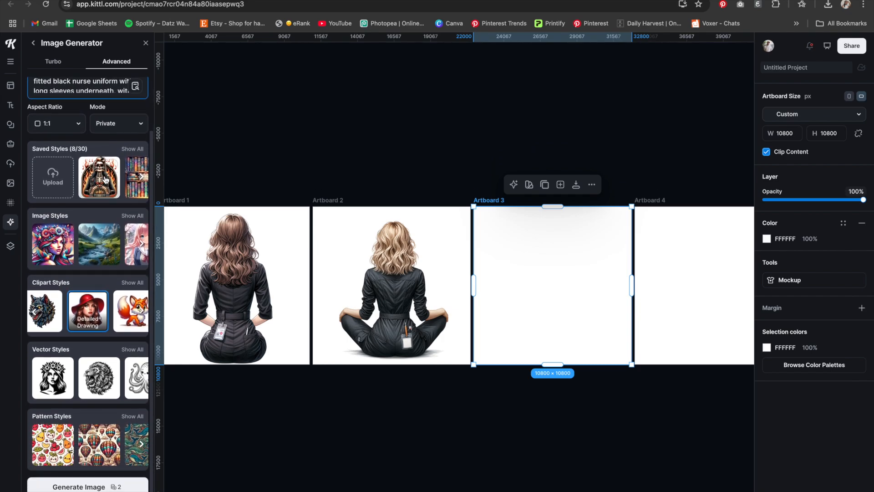
{"action": "left_click", "coordinate": [94, 488]}
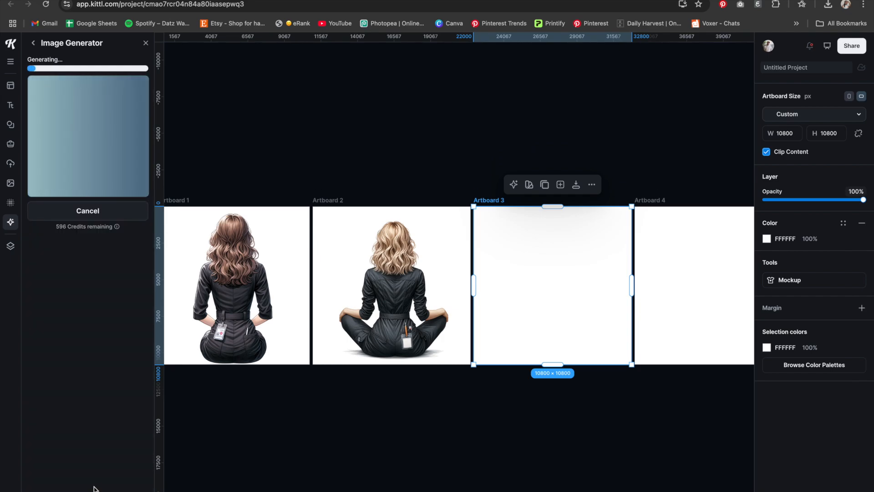
- Bring Artboard 3 into view and examine the newly generated nurse image on it
{"action": "scroll", "coordinate": [488, 235], "scroll_direction": "right", "scroll_amount": 3}
{"action": "scroll", "coordinate": [488, 239], "scroll_direction": "right", "scroll_amount": 1}
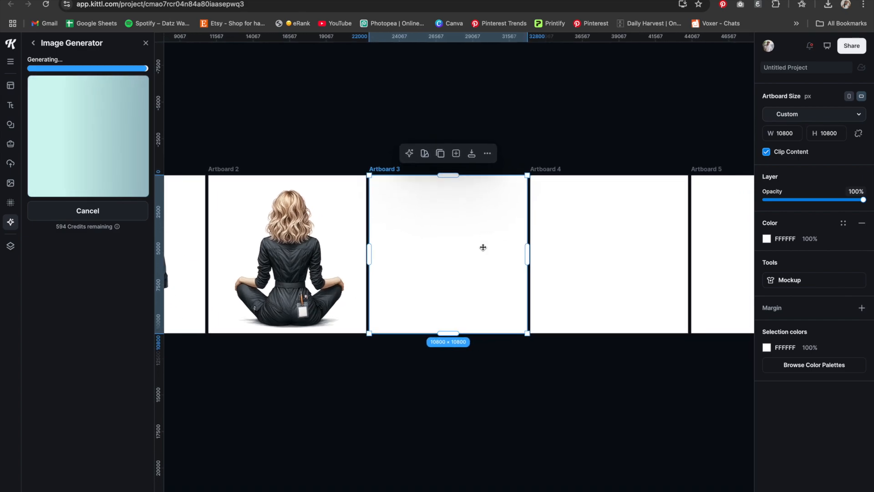
{"action": "left_click", "coordinate": [587, 490]}
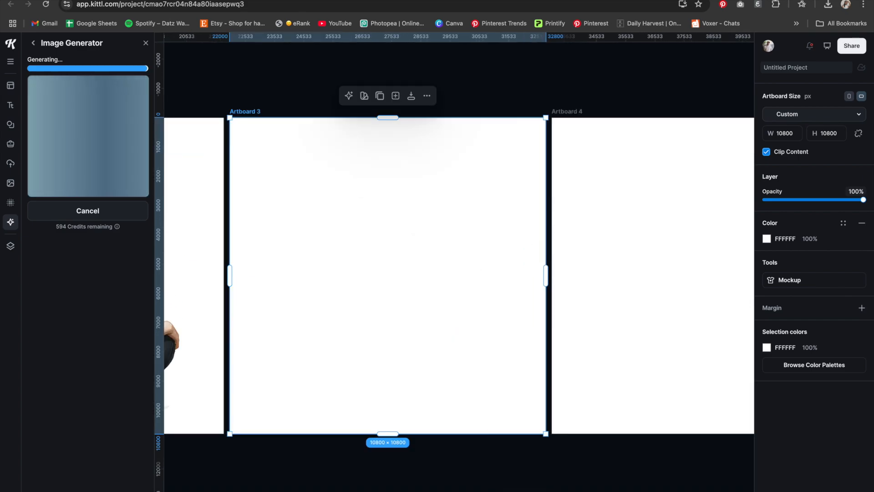
{"action": "left_click", "coordinate": [527, 463]}
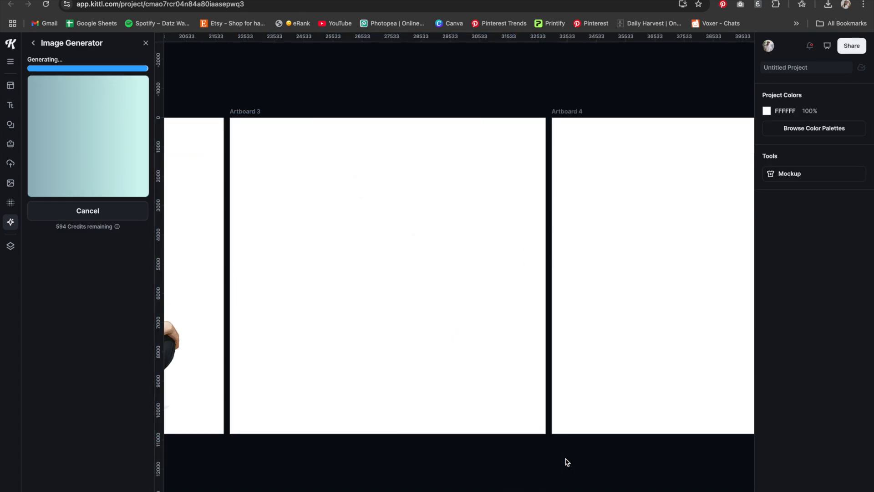
{"action": "left_click", "coordinate": [568, 491]}
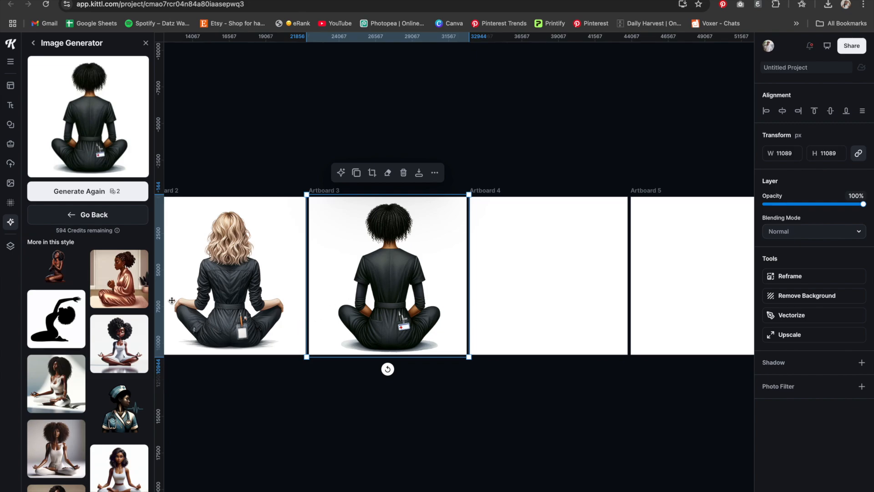
{"action": "scroll", "coordinate": [172, 300], "scroll_direction": "up", "scroll_amount": 1}
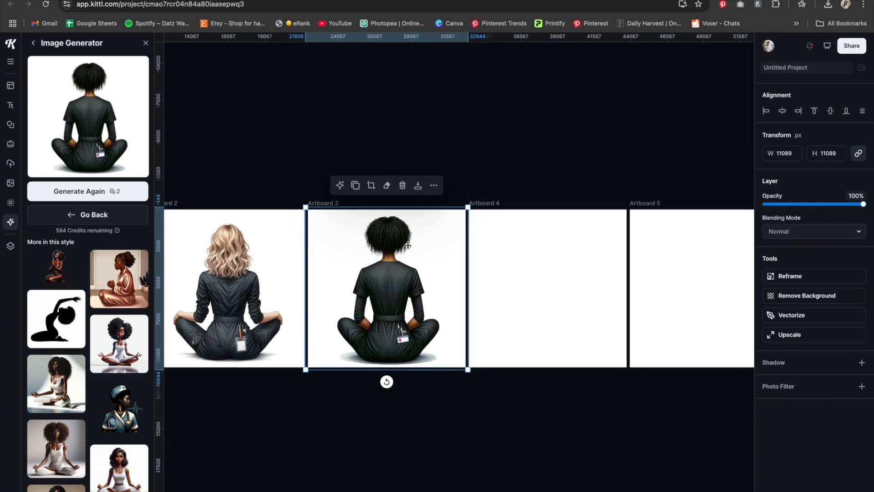
{"action": "scroll", "coordinate": [385, 301], "scroll_direction": "up", "scroll_amount": 3}
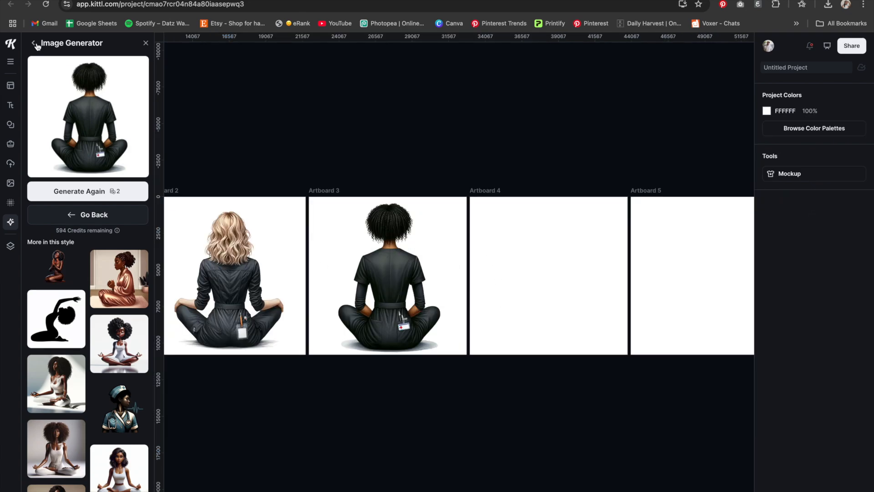
- Return to the same prompt, change the clipart style to Watercolor and generate another image
{"action": "left_click", "coordinate": [33, 44]}
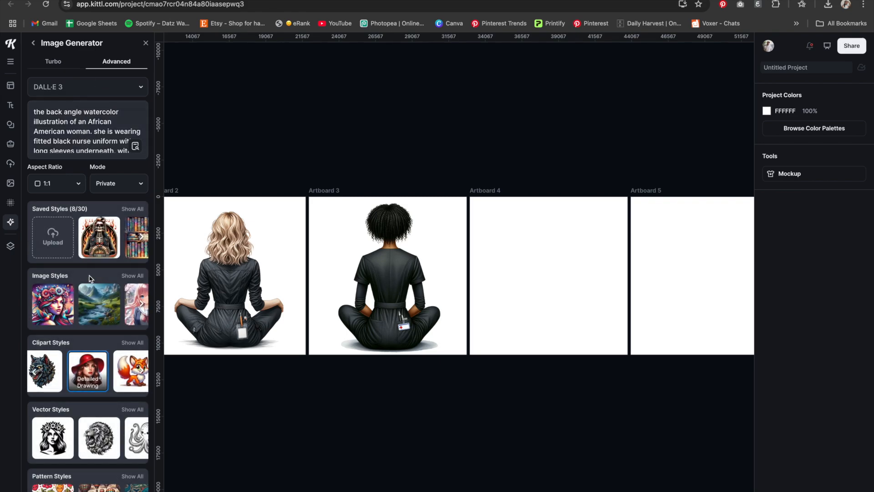
{"action": "scroll", "coordinate": [60, 368], "scroll_direction": "left", "scroll_amount": 3}
{"action": "left_click", "coordinate": [60, 368]}
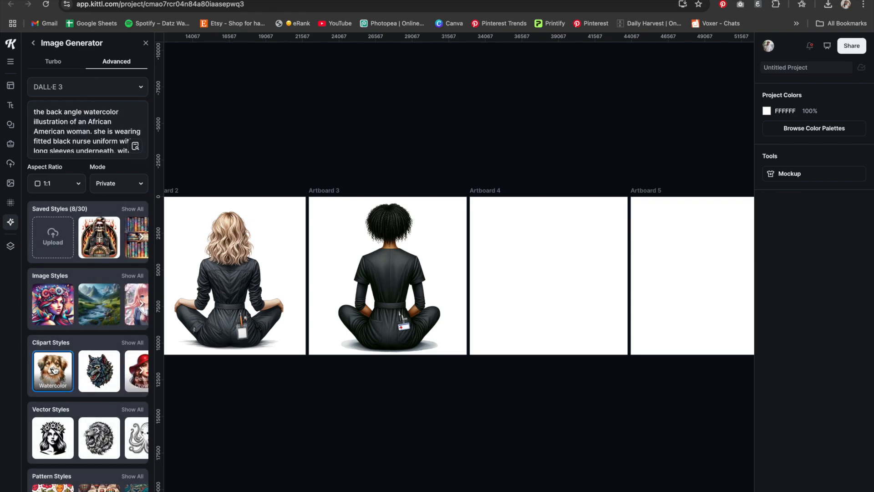
{"action": "scroll", "coordinate": [101, 423], "scroll_direction": "down", "scroll_amount": 1}
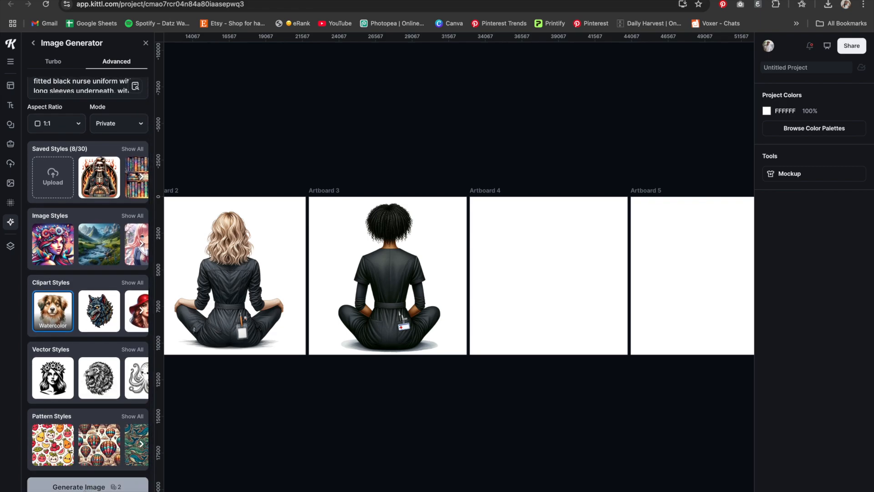
{"action": "left_click", "coordinate": [84, 486]}
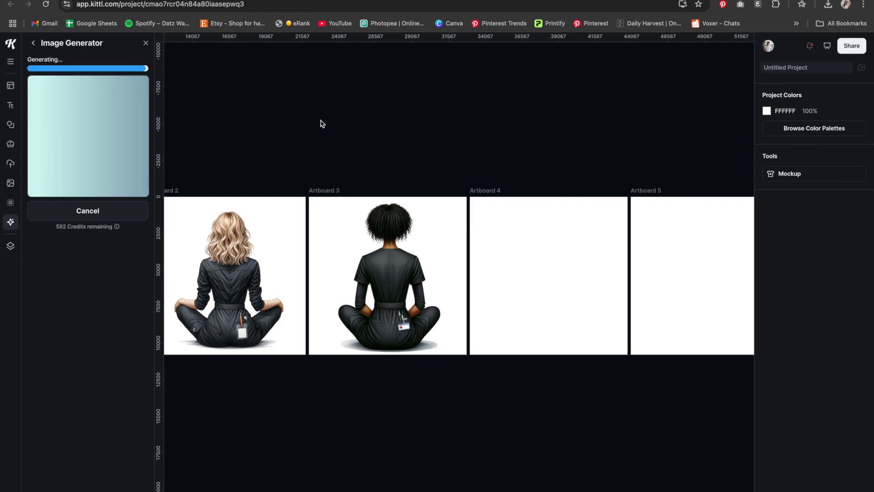
- Position the watercolor nurse image on Artboard 4, shrinking it slightly to fit inside the artboard
{"action": "left_click_drag", "start_coordinate": [396, 272], "coordinate": [428, 293]}
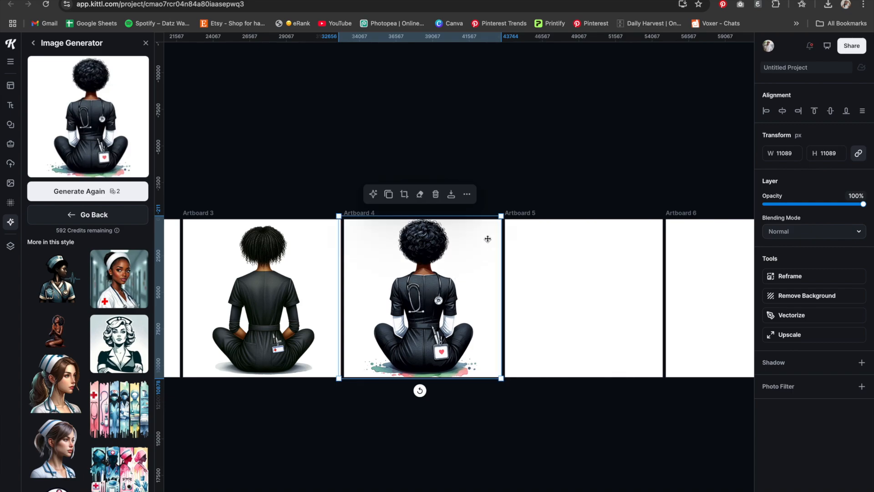
{"action": "left_click_drag", "start_coordinate": [502, 219], "coordinate": [487, 231]}
{"action": "left_click_drag", "start_coordinate": [436, 293], "coordinate": [439, 293]}
- Select Artboard 5, return to the prompt and change the nurse uniform's color to teal
{"action": "left_click", "coordinate": [554, 293]}
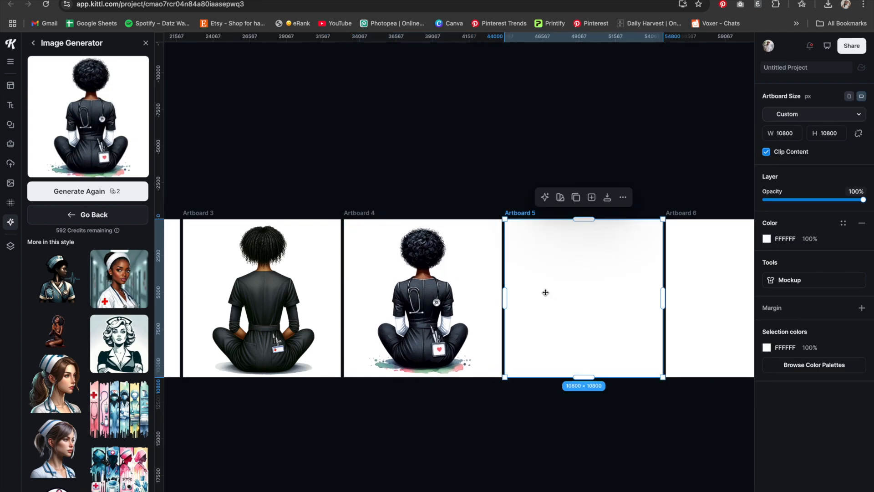
{"action": "left_click", "coordinate": [35, 44]}
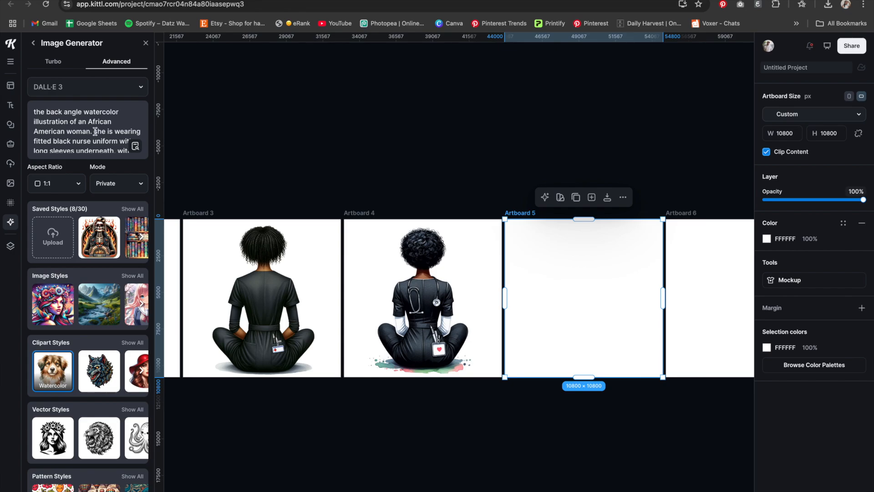
{"action": "scroll", "coordinate": [95, 132], "scroll_direction": "down", "scroll_amount": 1}
{"action": "scroll", "coordinate": [95, 132], "scroll_direction": "up", "scroll_amount": 1}
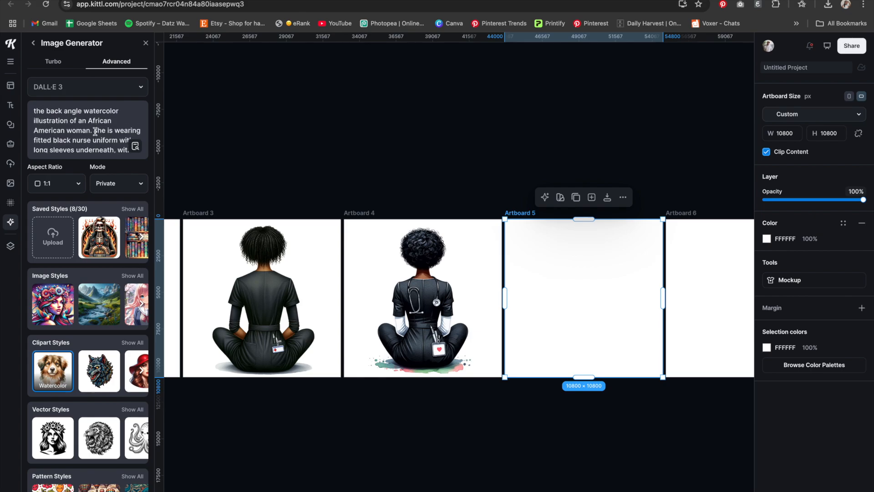
{"action": "scroll", "coordinate": [86, 136], "scroll_direction": "down", "scroll_amount": 1}
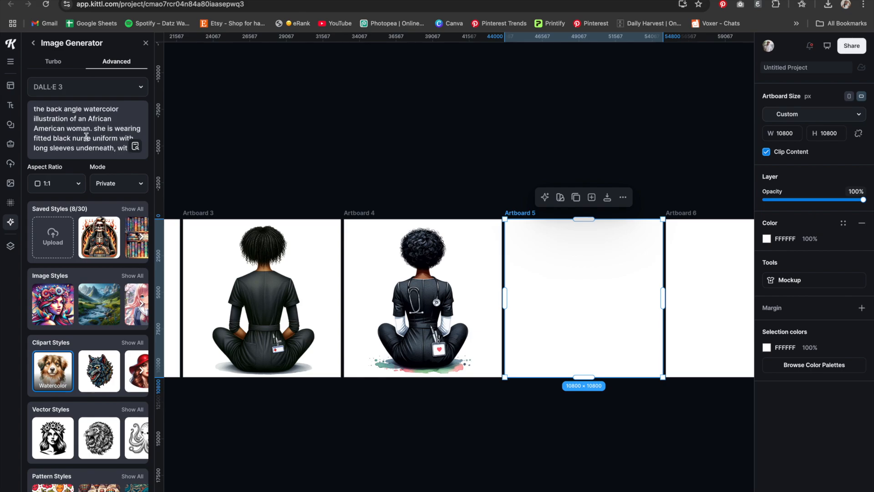
{"action": "left_click_drag", "start_coordinate": [72, 135], "coordinate": [53, 134]}
{"action": "type", "text": "tel"}
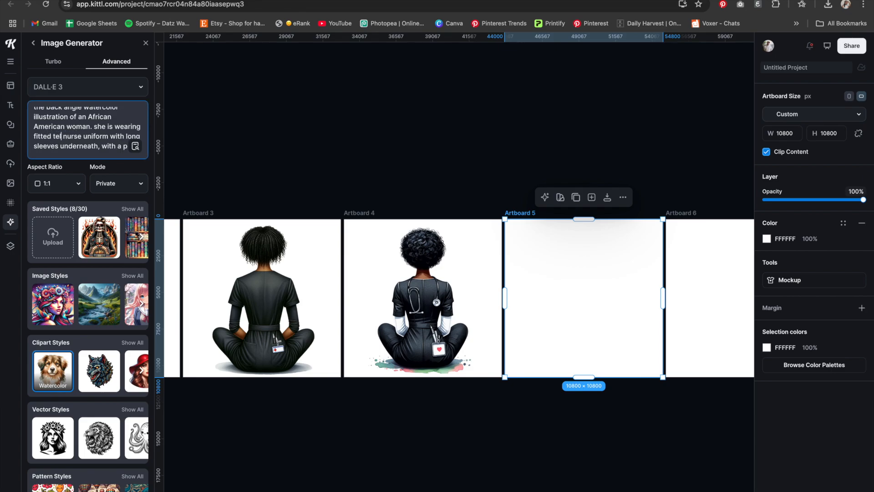
{"action": "key", "text": "BackSpace"}
{"action": "type", "text": "al"}
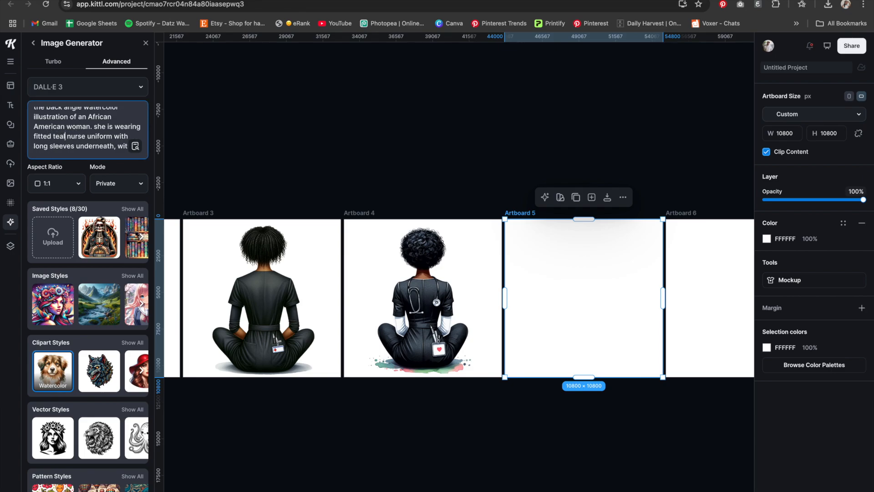
{"action": "scroll", "coordinate": [68, 129], "scroll_direction": "down", "scroll_amount": 2}
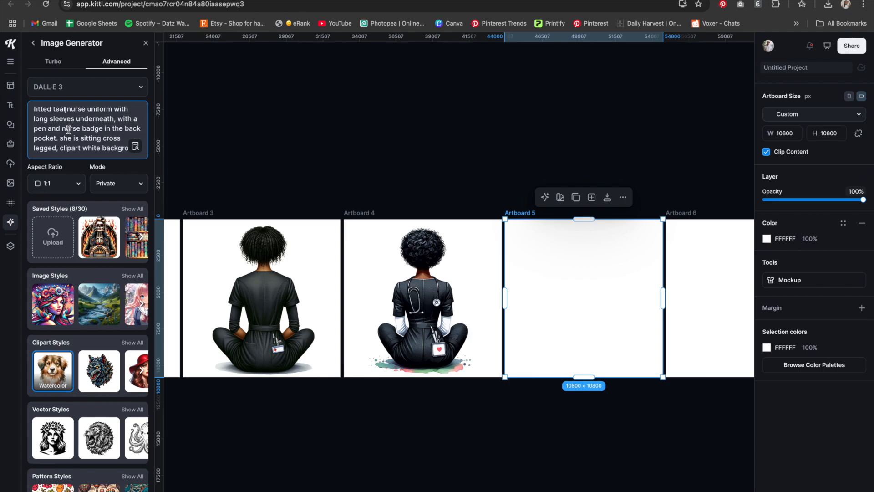
{"action": "scroll", "coordinate": [85, 127], "scroll_direction": "up", "scroll_amount": 3}
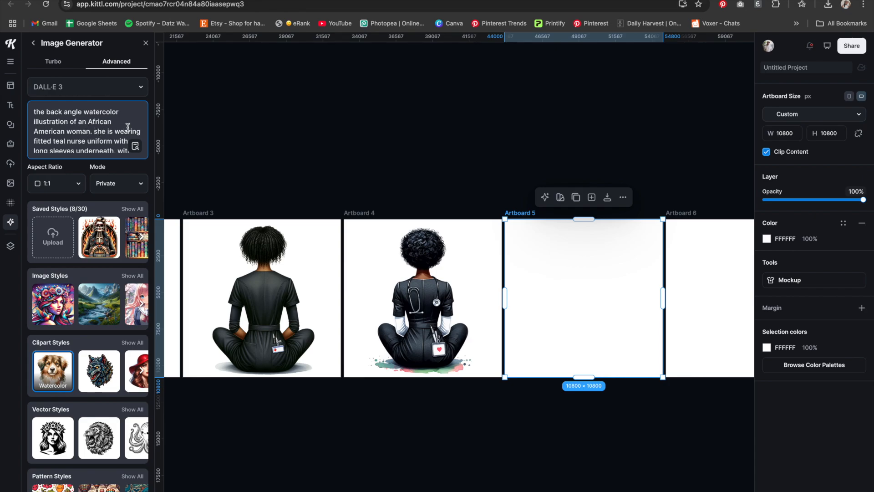
- Add a sentence to the prompt after "American woman." saying her hair is styled in braids with accessories
{"action": "left_click", "coordinate": [95, 131]}
{"action": "type", "text": "S"}
{"action": "key", "text": "BackSpace"}
{"action": "type", "text": "her h"}
{"action": "type", "text": "air is style"}
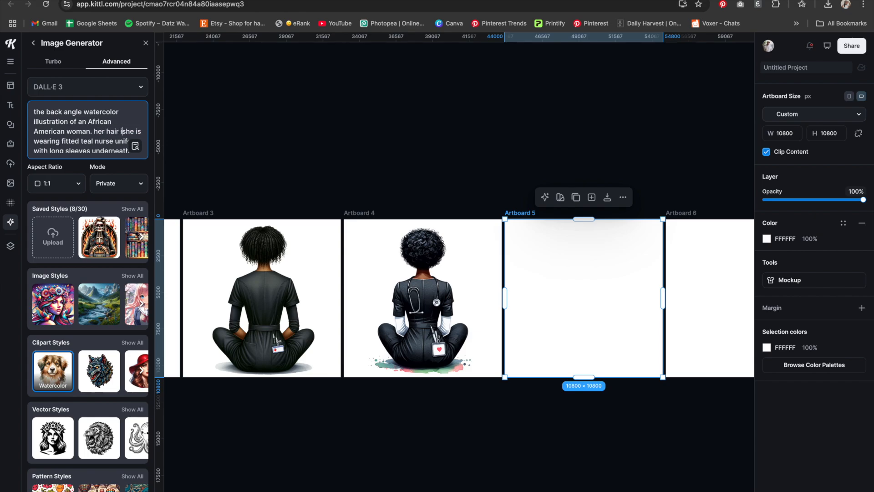
{"action": "type", "text": " in b"}
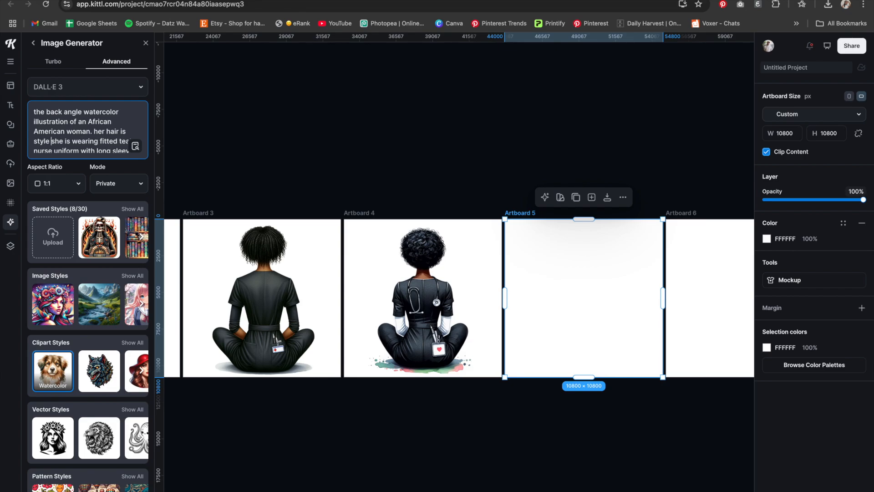
{"action": "type", "text": "raids"}
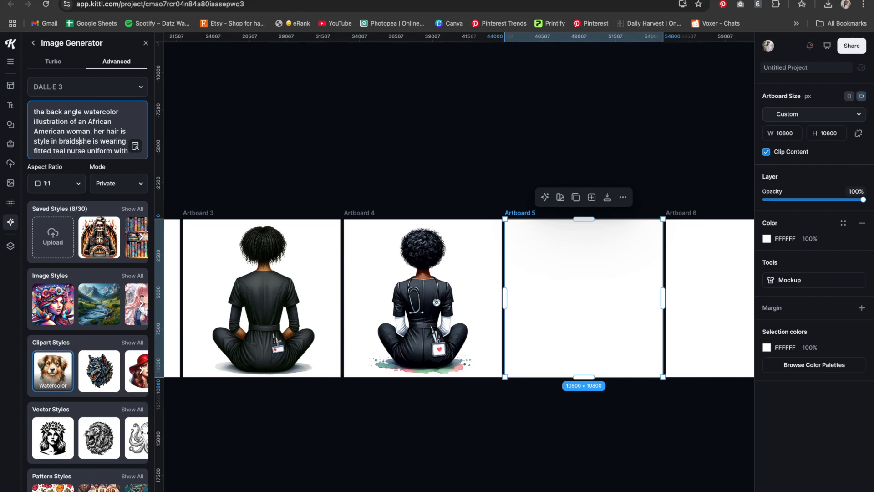
{"action": "type", "text": " with accessorite"}
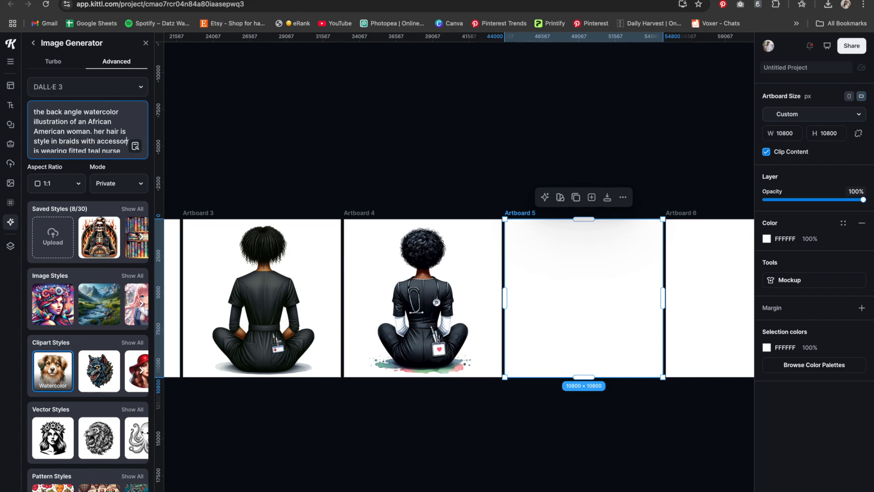
{"action": "type", "text": "s. she"}
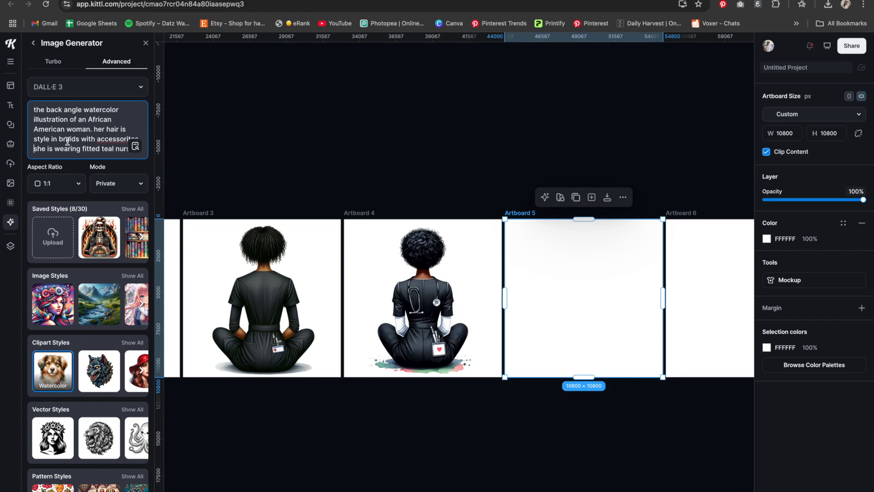
- Describe the braids as long in the prompt, correct the spelling of "accessories" and generate the image
{"action": "left_click", "coordinate": [59, 138]}
{"action": "type", "text": "long"}
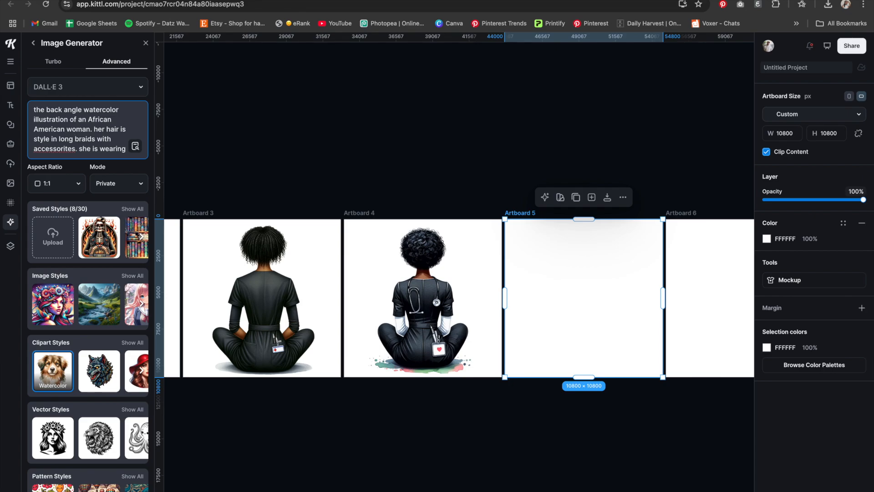
{"action": "left_click", "coordinate": [66, 149]}
{"action": "key", "text": "BackSpace"}
{"action": "key", "text": "Delete"}
{"action": "type", "text": "i"}
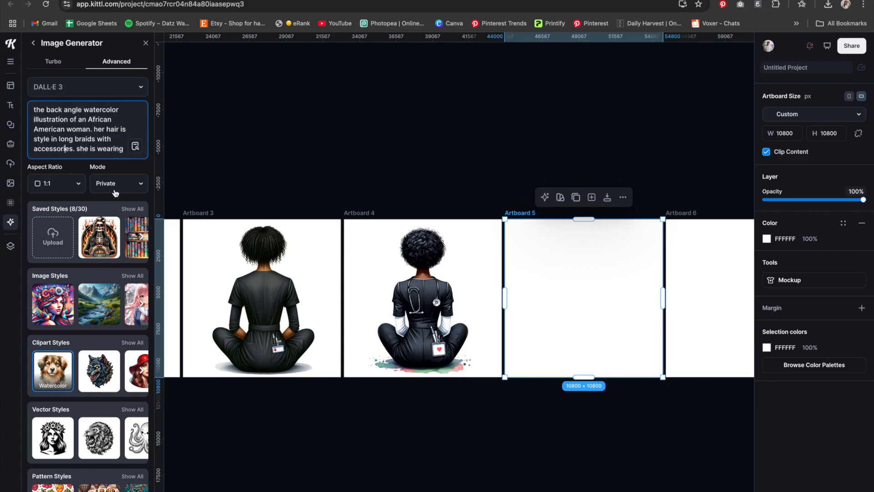
{"action": "scroll", "coordinate": [116, 434], "scroll_direction": "down", "scroll_amount": 3}
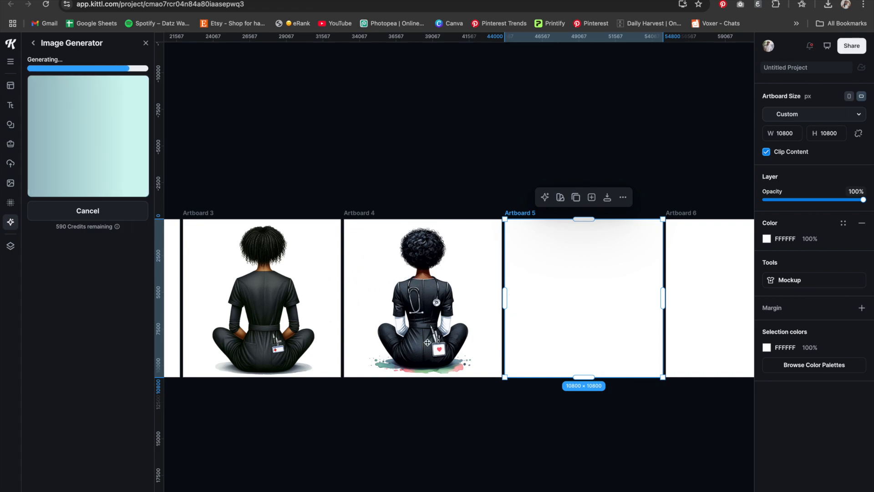
- Place the generated teal nurse with long braids on Artboard 5, shrinking the image to about 9661 px to fit inside
{"action": "left_click", "coordinate": [416, 325]}
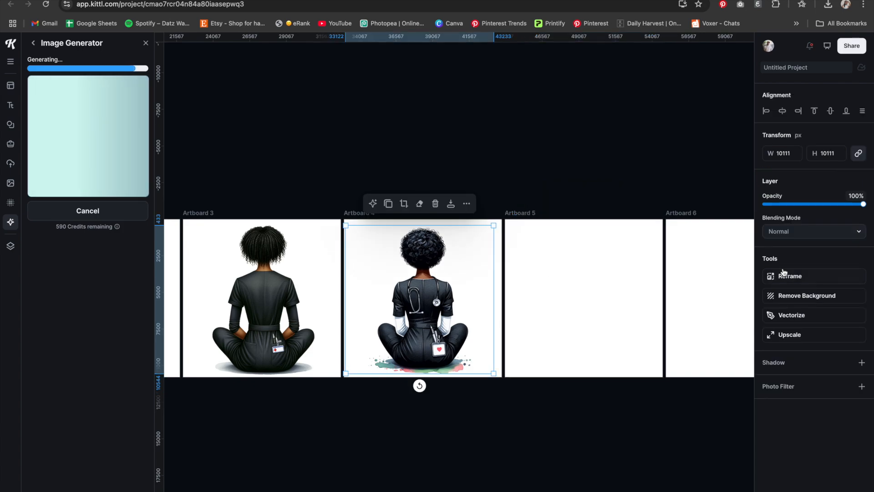
{"action": "left_click", "coordinate": [597, 282]}
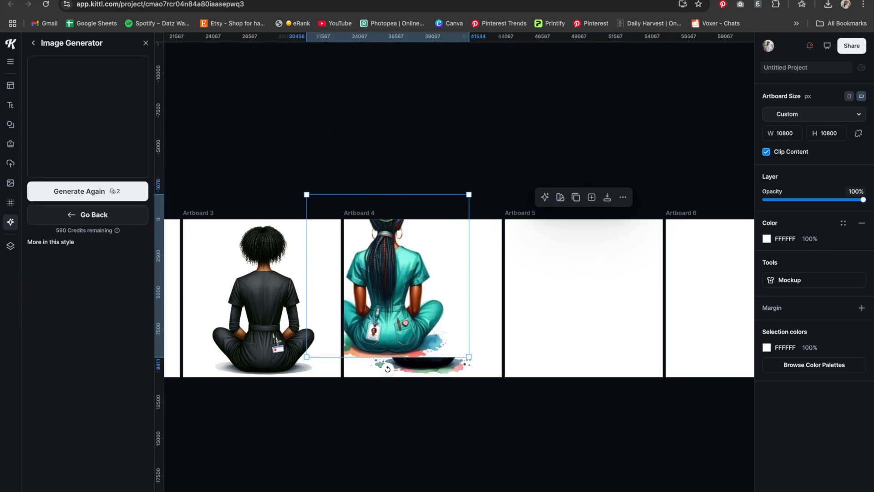
{"action": "left_click_drag", "start_coordinate": [420, 340], "coordinate": [622, 325]}
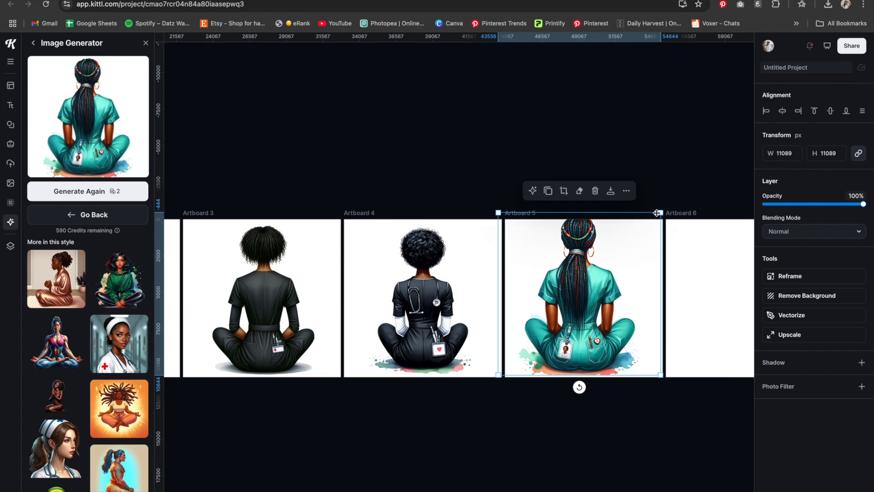
{"action": "left_click_drag", "start_coordinate": [656, 213], "coordinate": [640, 232]}
{"action": "left_click_drag", "start_coordinate": [589, 283], "coordinate": [605, 278]}
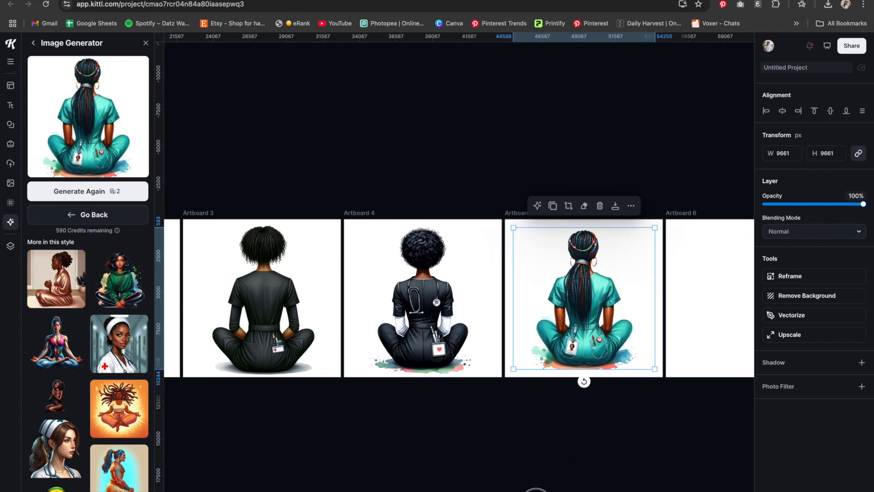
{"action": "left_click", "coordinate": [536, 491]}
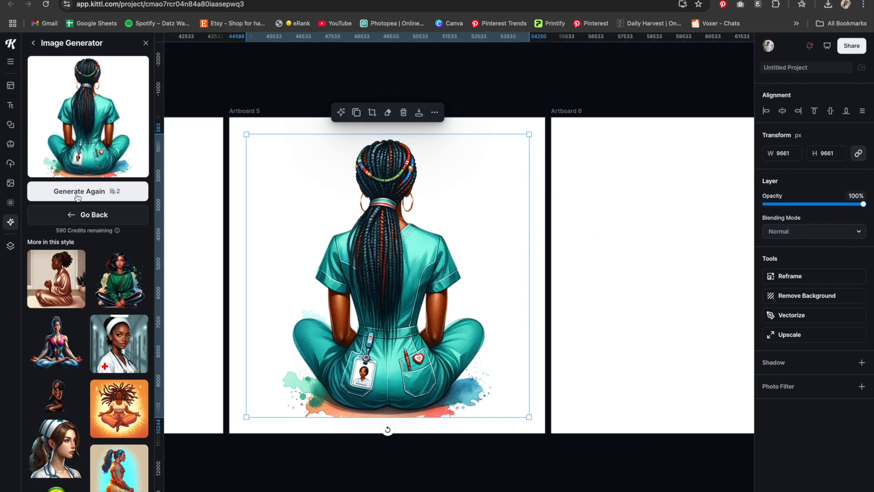
- Return to the prompt, change the clipart style to Detailed Drawing and generate another image
{"action": "left_click", "coordinate": [66, 216]}
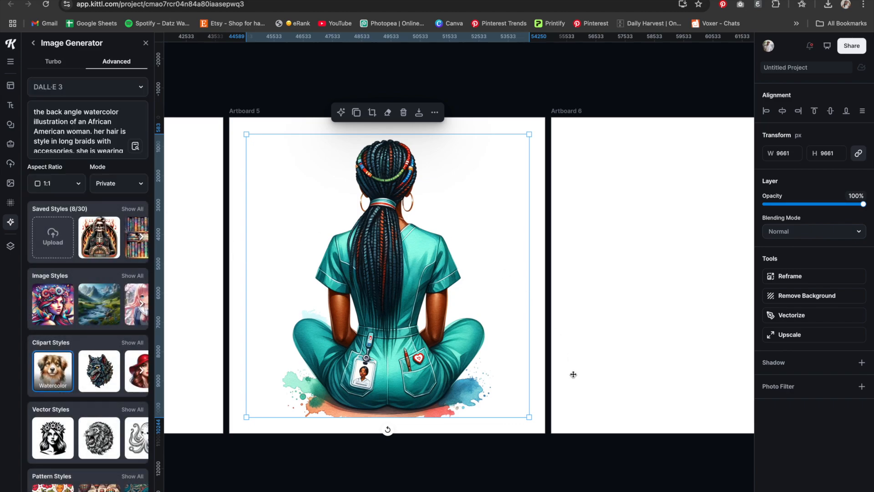
{"action": "left_click", "coordinate": [134, 372]}
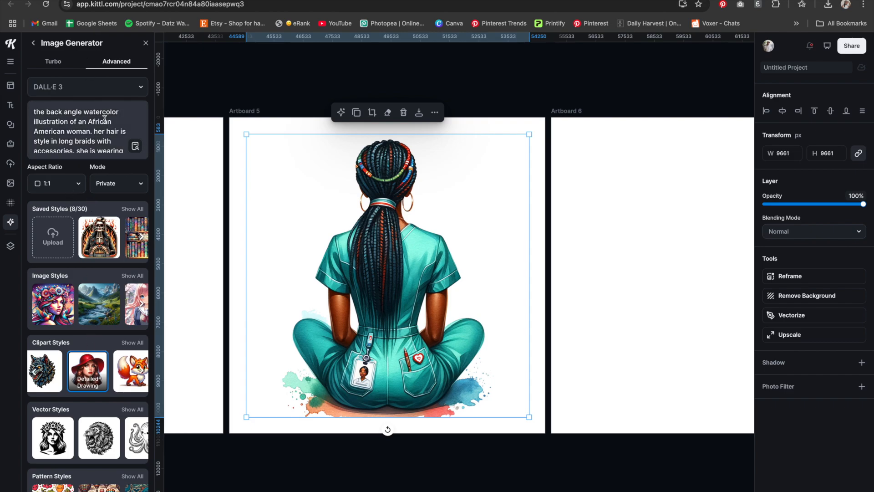
{"action": "scroll", "coordinate": [77, 401], "scroll_direction": "down", "scroll_amount": 2}
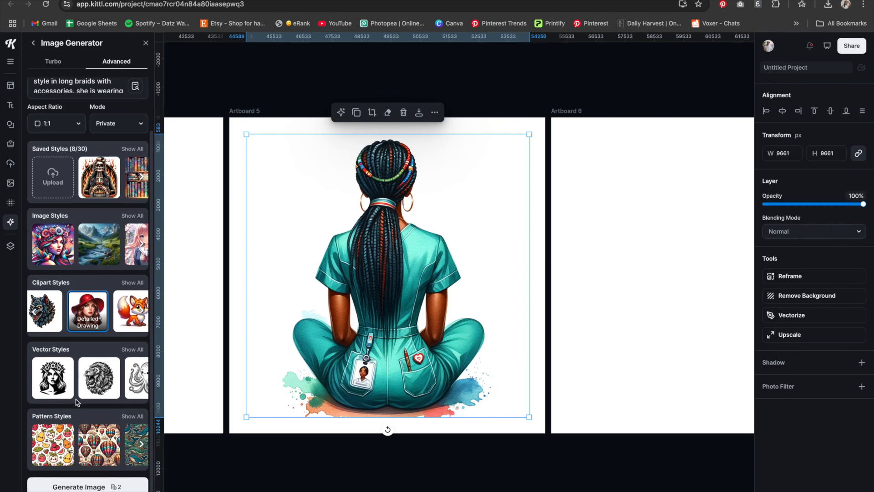
{"action": "left_click", "coordinate": [84, 486]}
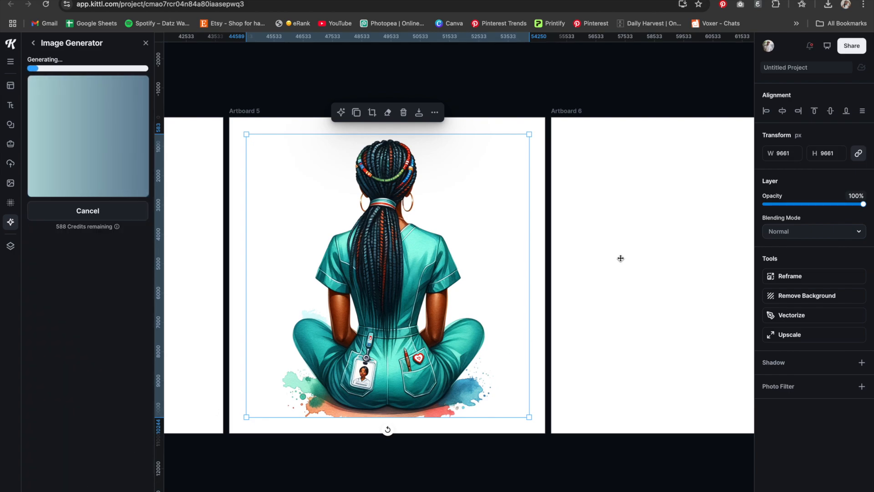
- Place the Detailed Drawing nurse image on Artboard 6, shrinking it to about 10428 px to fit inside the artboard
{"action": "left_click", "coordinate": [630, 232]}
{"action": "scroll", "coordinate": [248, 307], "scroll_direction": "down", "scroll_amount": 5}
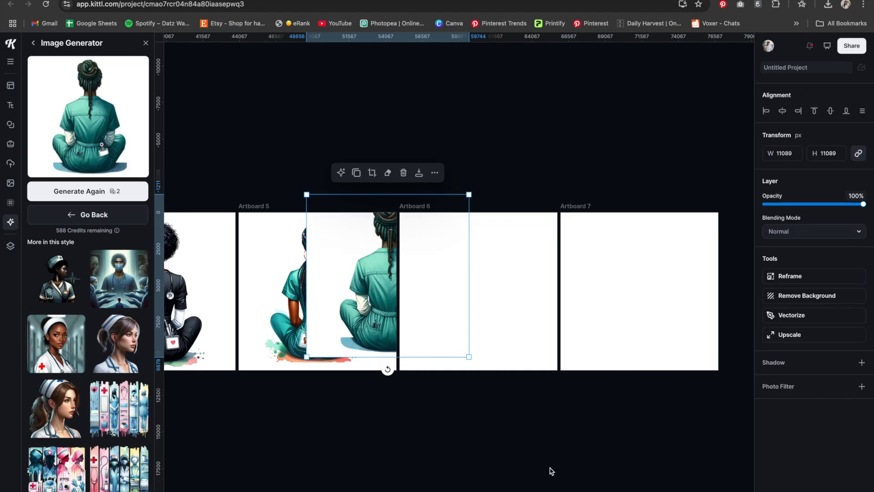
{"action": "left_click_drag", "start_coordinate": [364, 317], "coordinate": [472, 333]}
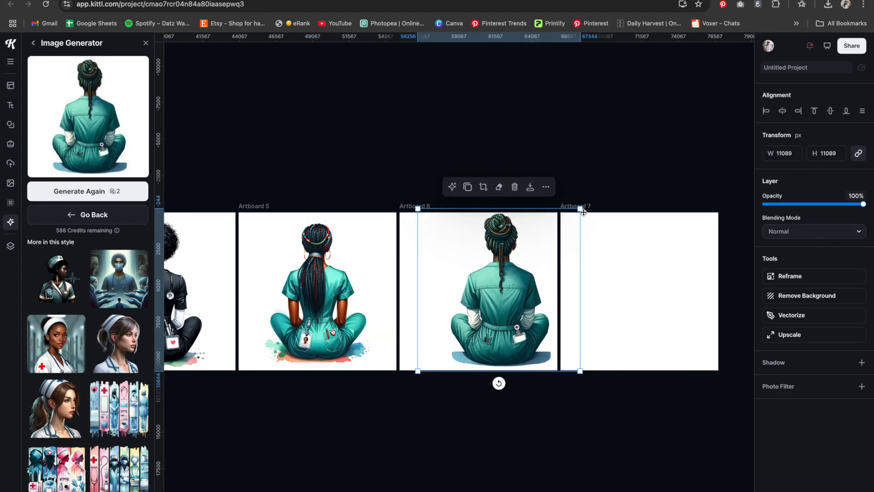
{"action": "left_click_drag", "start_coordinate": [581, 207], "coordinate": [571, 216]}
{"action": "left_click_drag", "start_coordinate": [514, 243], "coordinate": [497, 240]}
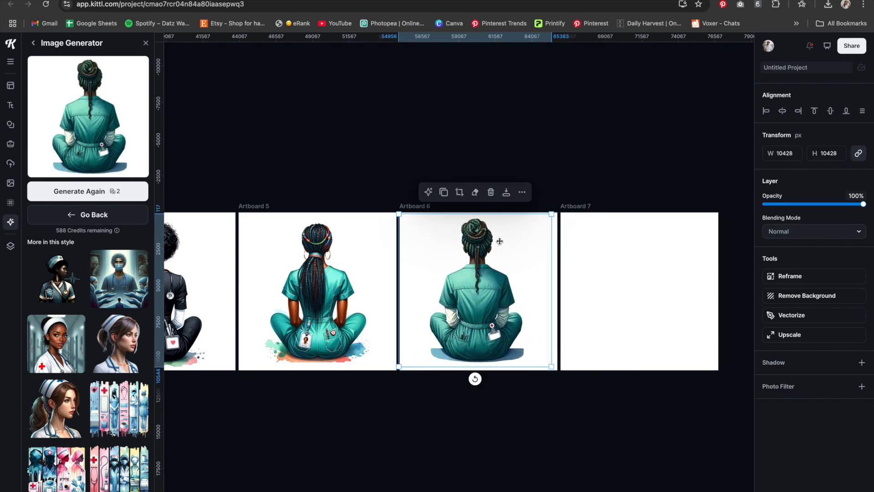
{"action": "left_click", "coordinate": [398, 128]}
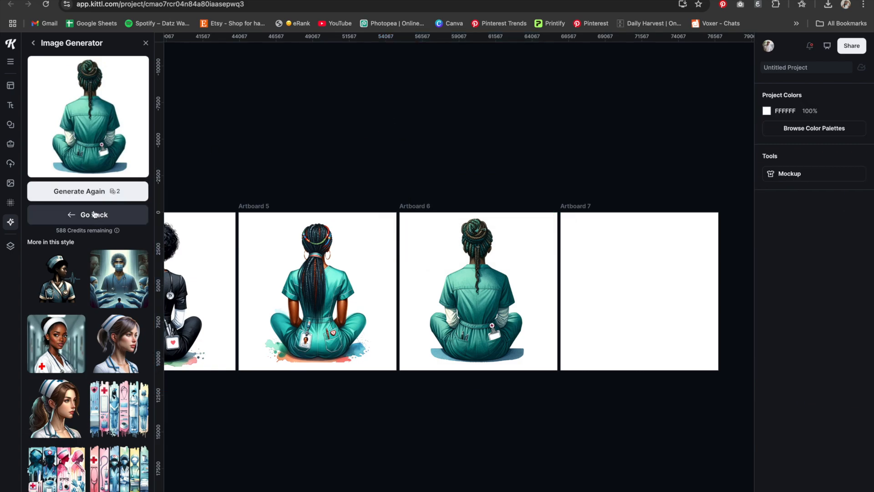
{"action": "scroll", "coordinate": [100, 402], "scroll_direction": "down", "scroll_amount": 2}
{"action": "scroll", "coordinate": [100, 402], "scroll_direction": "down", "scroll_amount": 6}
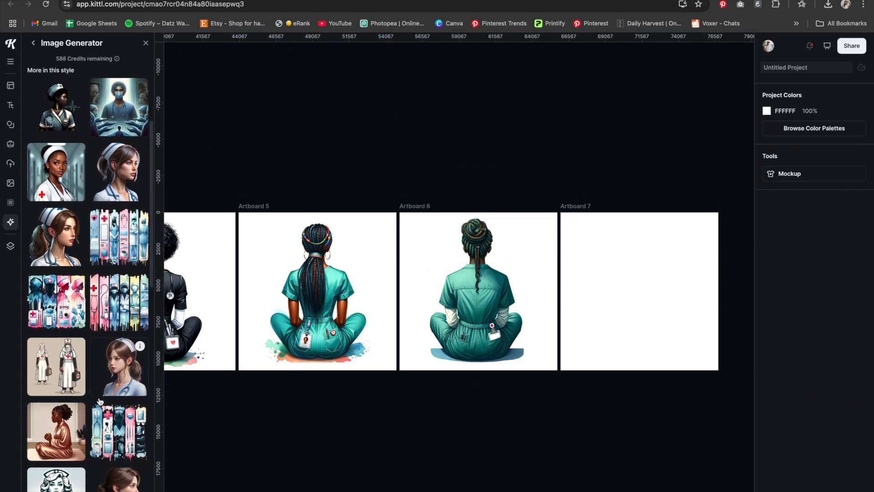
{"action": "scroll", "coordinate": [101, 402], "scroll_direction": "down", "scroll_amount": 3}
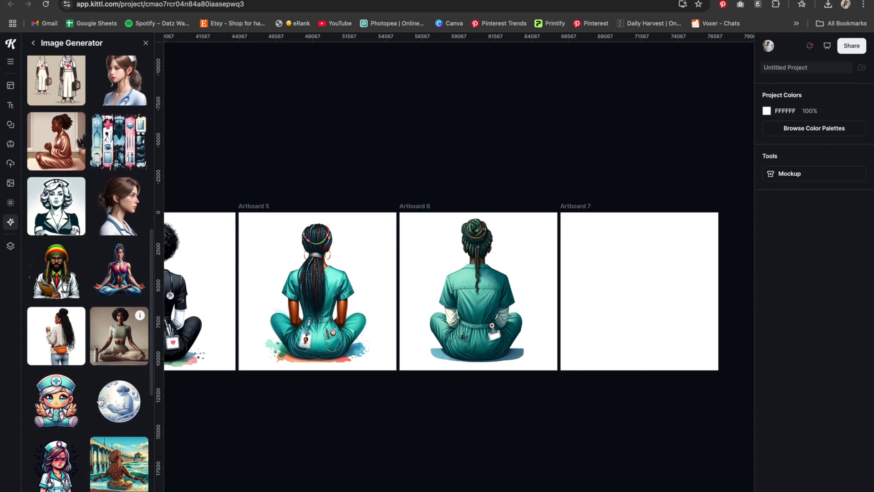
{"action": "scroll", "coordinate": [101, 402], "scroll_direction": "down", "scroll_amount": 6}
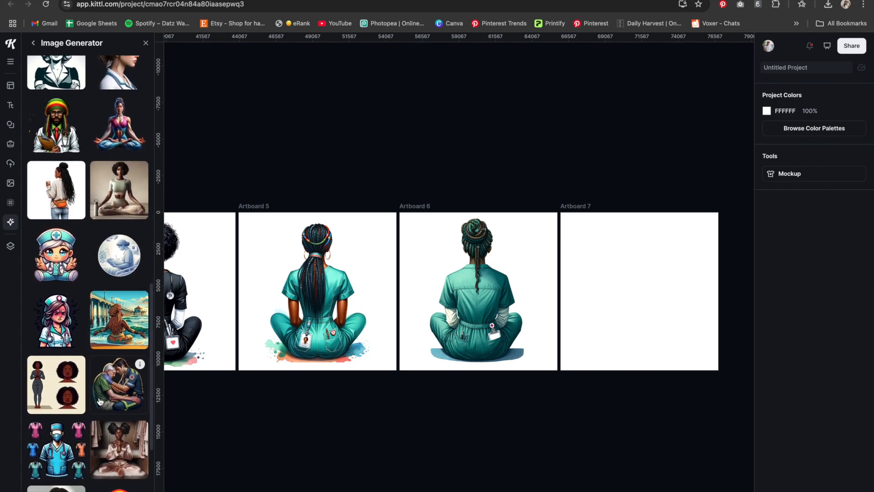
{"action": "scroll", "coordinate": [100, 402], "scroll_direction": "up", "scroll_amount": 15}
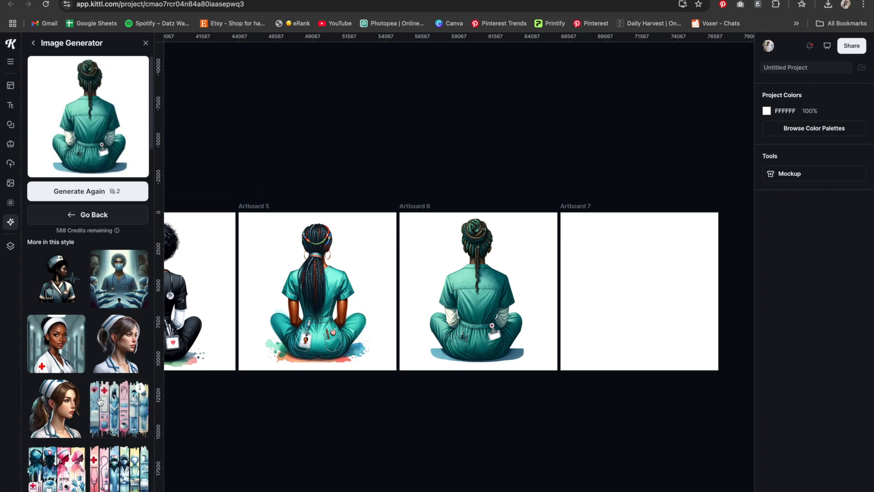
- Return to the prompt, change the hair to brown long braids worn up without accessories, and generate a new image
{"action": "left_click", "coordinate": [33, 43]}
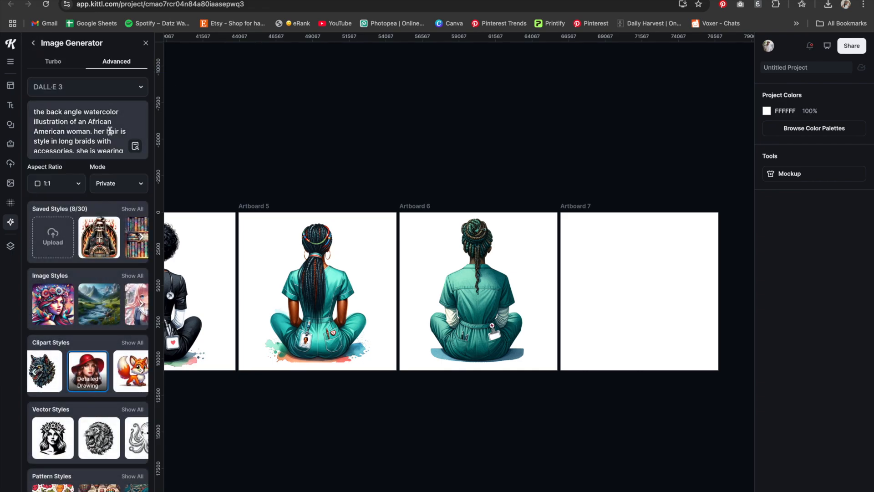
{"action": "left_click", "coordinate": [106, 132]}
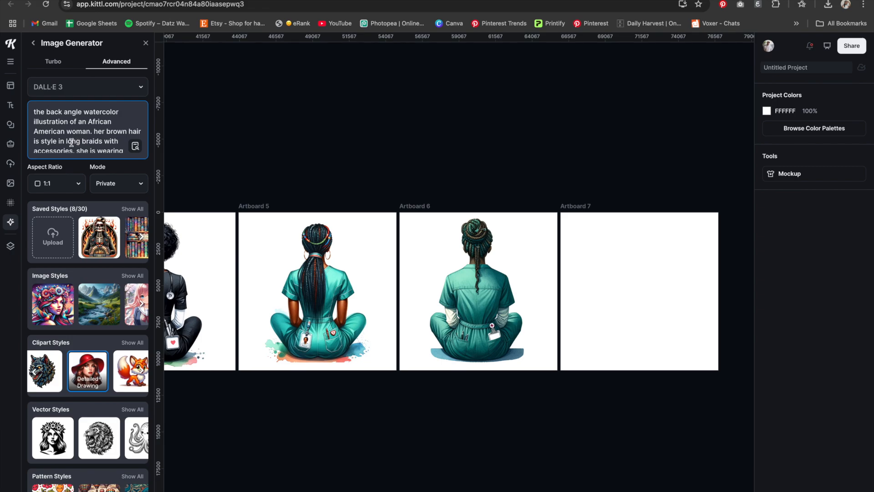
{"action": "left_click_drag", "start_coordinate": [117, 124], "coordinate": [131, 126]}
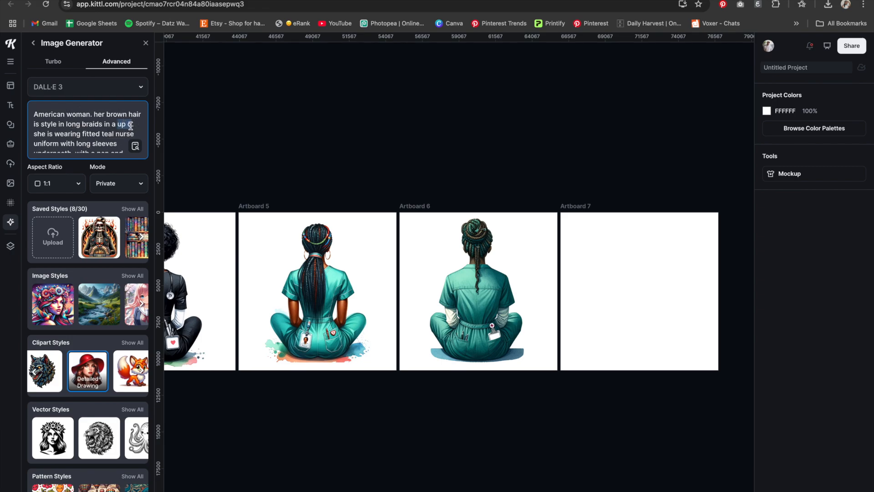
{"action": "key", "text": "Return"}
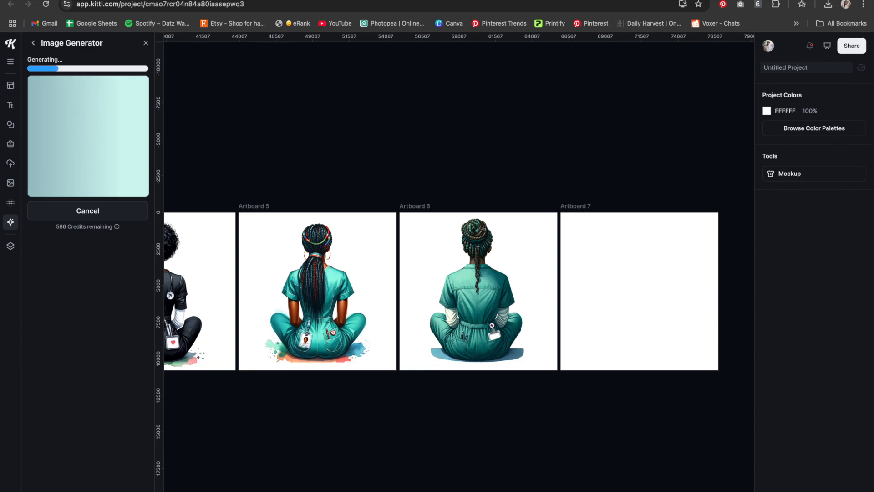
- Delete the nurse images on Artboard 6 and Artboard 3
{"action": "left_click", "coordinate": [521, 301]}
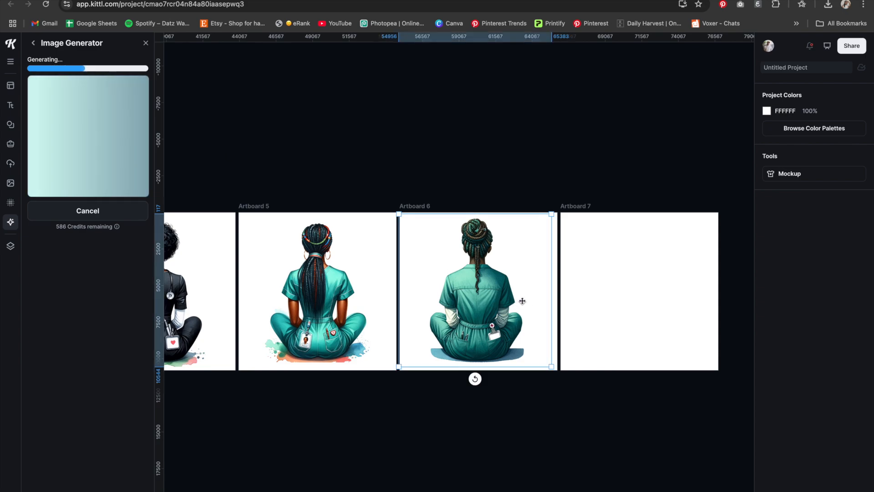
{"action": "left_click", "coordinate": [491, 193]}
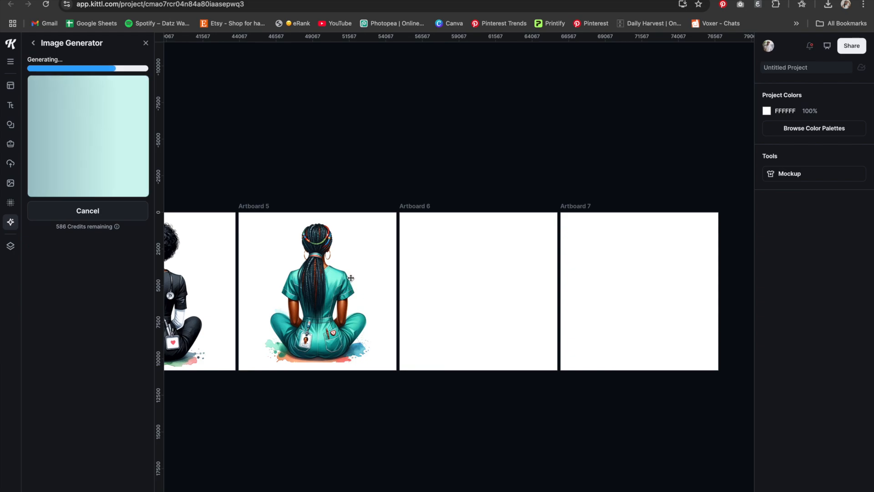
{"action": "scroll", "coordinate": [351, 278], "scroll_direction": "left", "scroll_amount": 5}
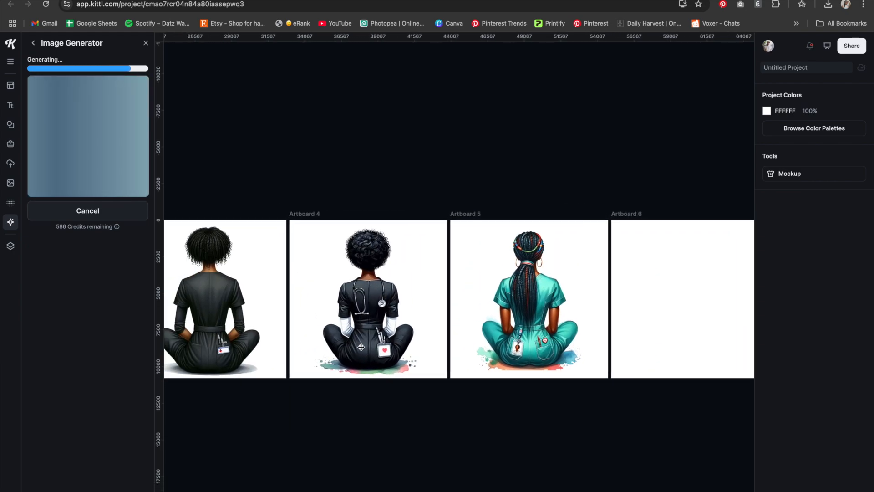
{"action": "scroll", "coordinate": [189, 258], "scroll_direction": "left", "scroll_amount": 5}
{"action": "left_click", "coordinate": [269, 289]}
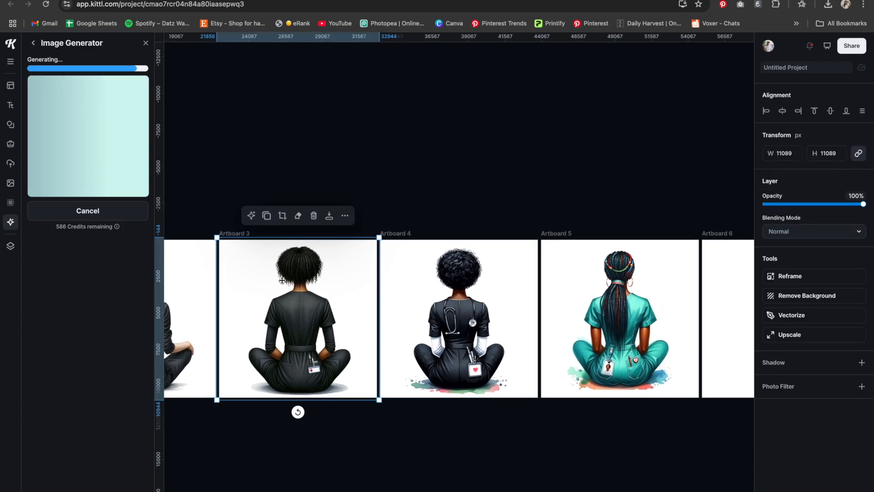
{"action": "left_click", "coordinate": [316, 216]}
- Move the black-uniform watercolor nurse to Artboard 3 and the teal nurse with long braids to Artboard 4
{"action": "left_click_drag", "start_coordinate": [455, 303], "coordinate": [286, 299]}
{"action": "left_click_drag", "start_coordinate": [661, 315], "coordinate": [480, 314]}
{"action": "left_click", "coordinate": [385, 144]}
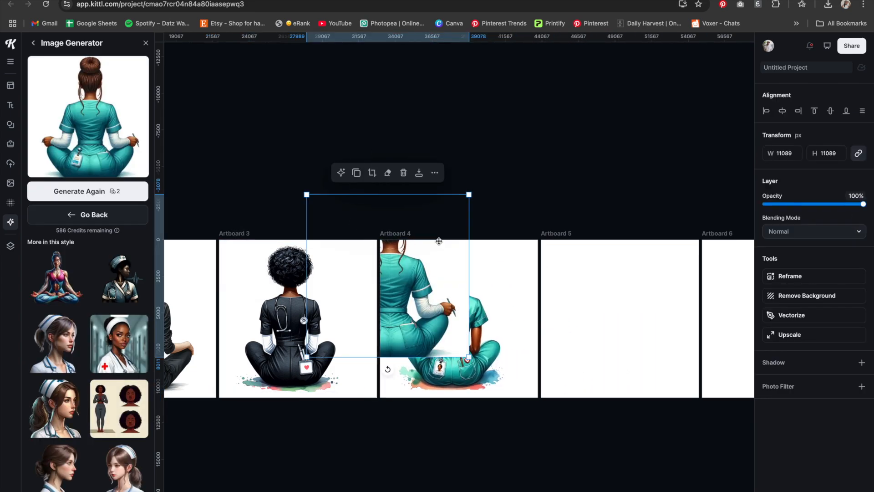
- Place the teal nurse with the brown braided bun on Artboard 5, shrinking it to about 10128 px to fit inside
{"action": "left_click_drag", "start_coordinate": [408, 260], "coordinate": [641, 314]}
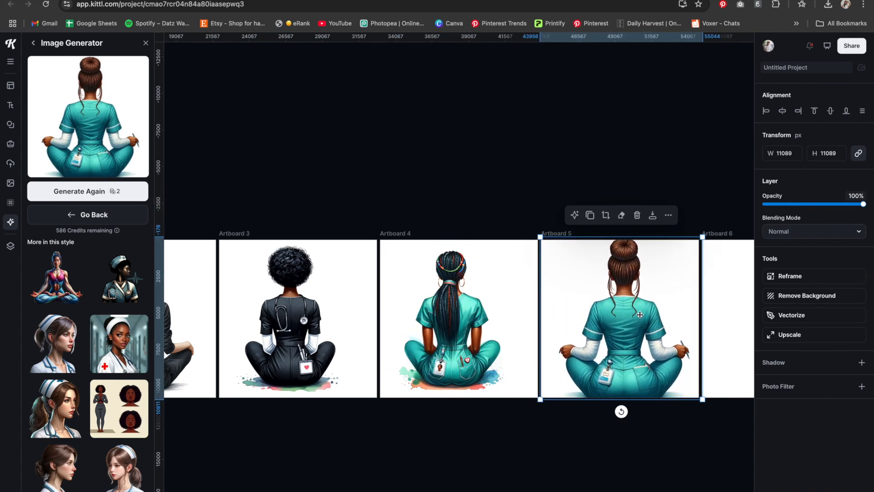
{"action": "left_click_drag", "start_coordinate": [703, 237], "coordinate": [686, 251]}
{"action": "left_click_drag", "start_coordinate": [621, 318], "coordinate": [625, 311]}
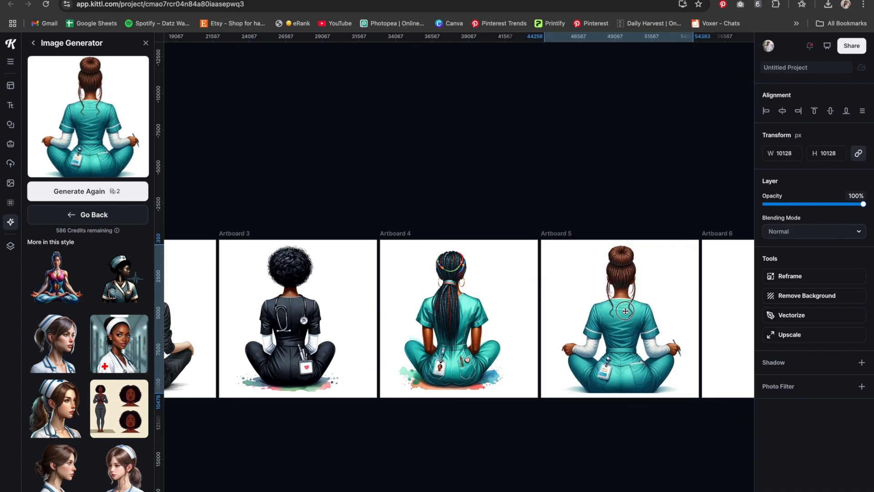
{"action": "left_click", "coordinate": [613, 428]}
- Examine the nurse images across the artboards, checking the hands, badge and lower edge of the one on Artboard 5 up close
{"action": "scroll", "coordinate": [449, 439], "scroll_direction": "left", "scroll_amount": 3}
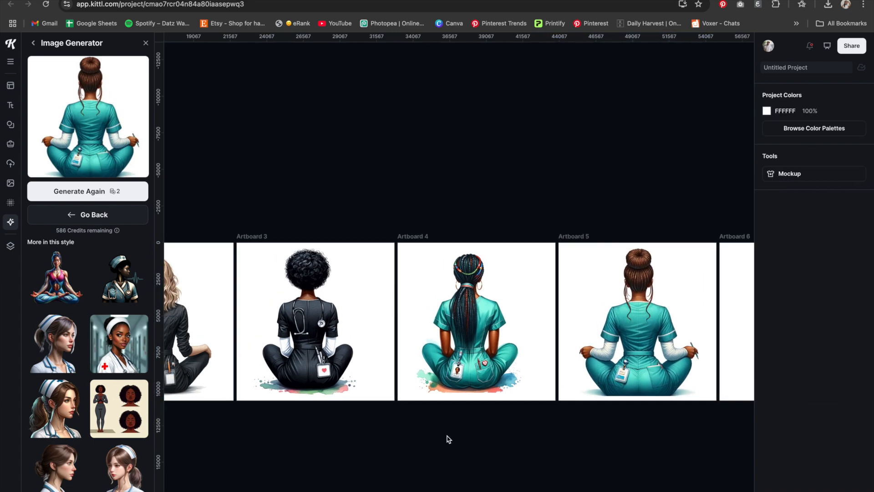
{"action": "scroll", "coordinate": [449, 438], "scroll_direction": "right", "scroll_amount": 6}
{"action": "scroll", "coordinate": [448, 439], "scroll_direction": "left", "scroll_amount": 8}
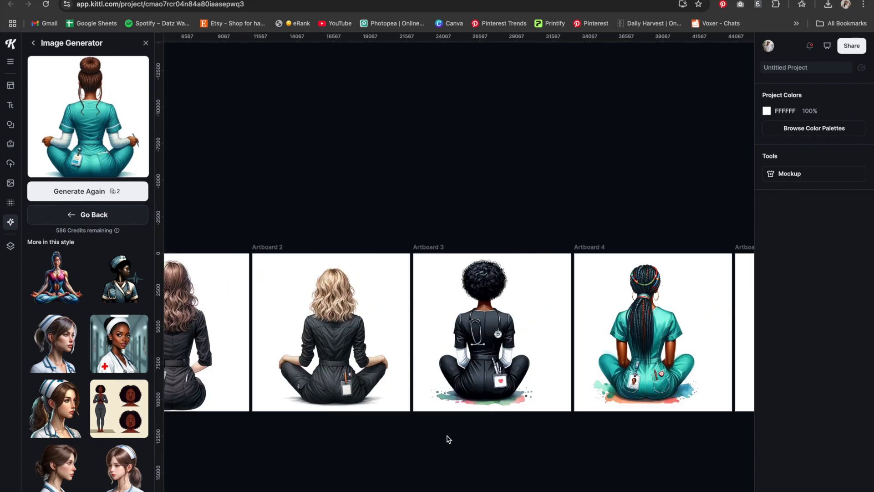
{"action": "scroll", "coordinate": [449, 439], "scroll_direction": "right", "scroll_amount": 6}
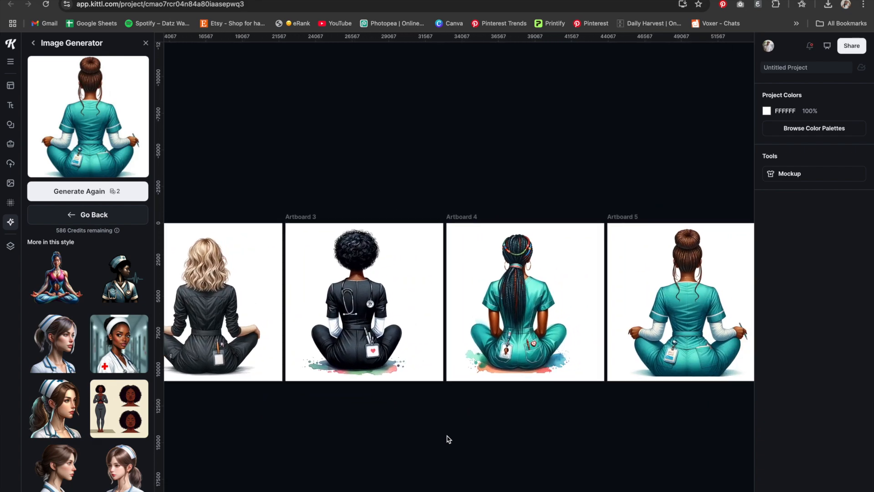
{"action": "scroll", "coordinate": [388, 272], "scroll_direction": "up", "scroll_amount": 3}
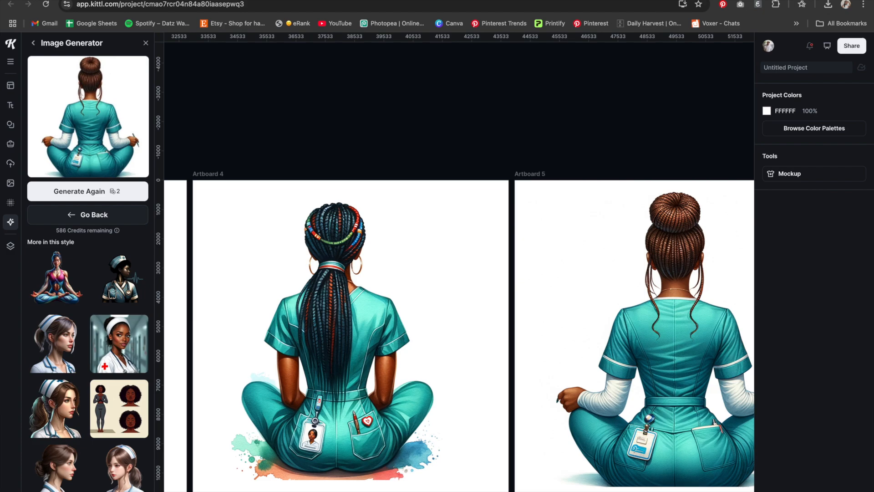
{"action": "scroll", "coordinate": [520, 411], "scroll_direction": "right", "scroll_amount": 4}
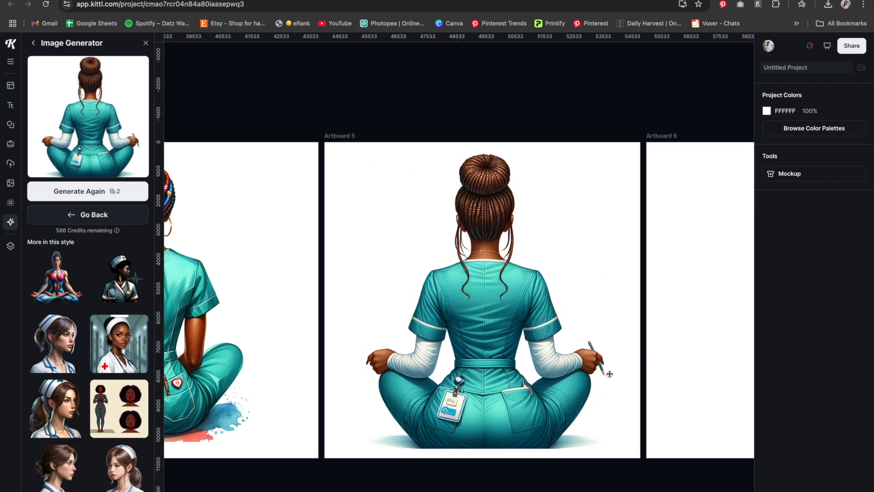
{"action": "scroll", "coordinate": [502, 407], "scroll_direction": "left", "scroll_amount": 3}
{"action": "scroll", "coordinate": [485, 395], "scroll_direction": "right", "scroll_amount": 3}
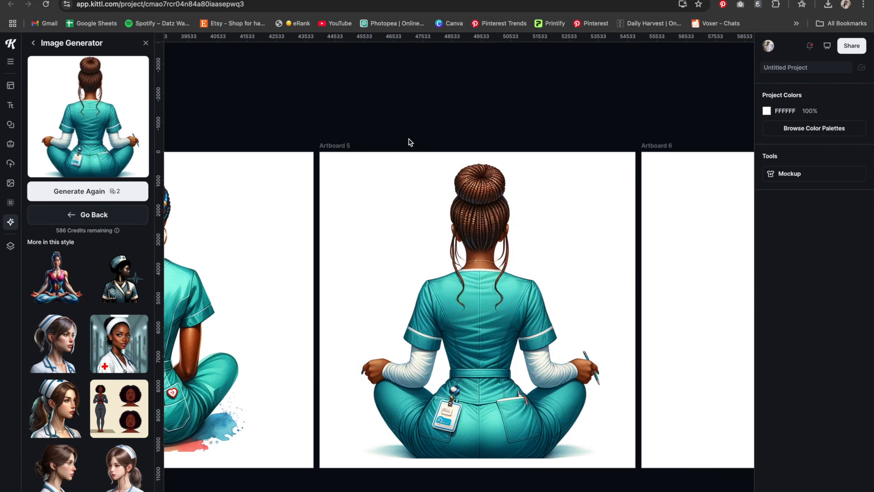
{"action": "scroll", "coordinate": [420, 139], "scroll_direction": "right", "scroll_amount": 4}
{"action": "scroll", "coordinate": [420, 140], "scroll_direction": "down", "scroll_amount": 3}
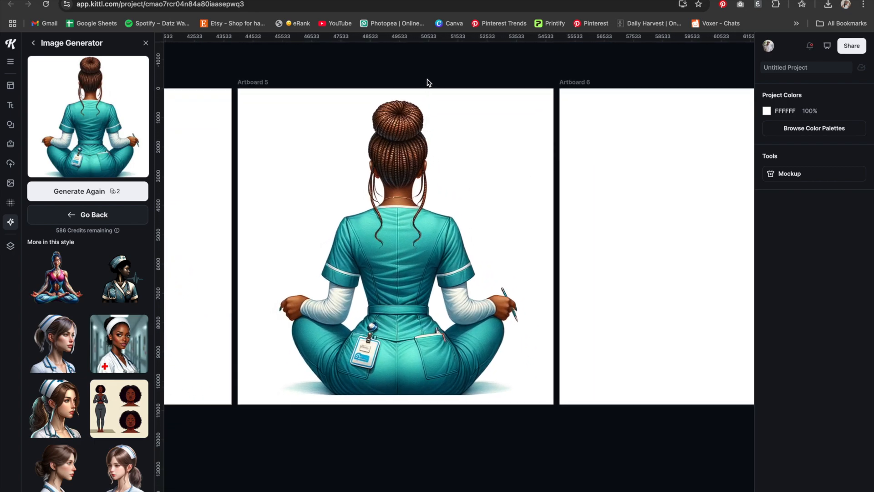
- Close the image generator, then upscale the nurse image on Artboard 5 and remove its background
{"action": "left_click", "coordinate": [146, 43]}
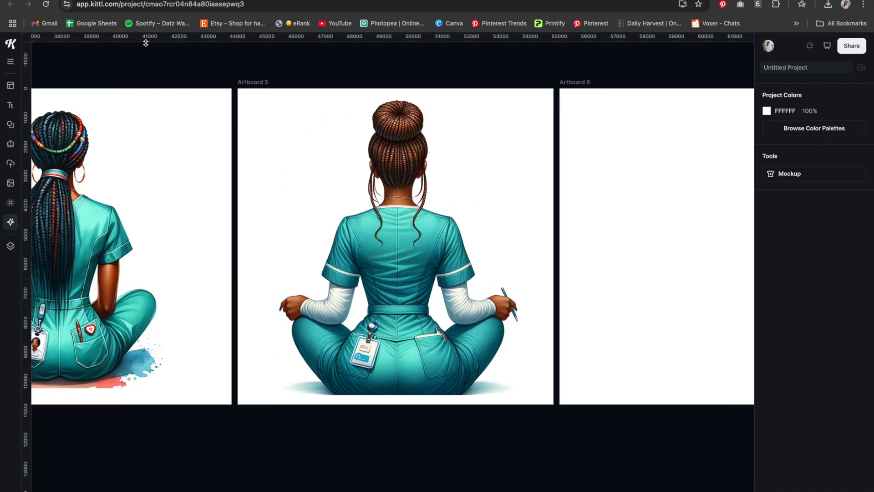
{"action": "left_click", "coordinate": [432, 161]}
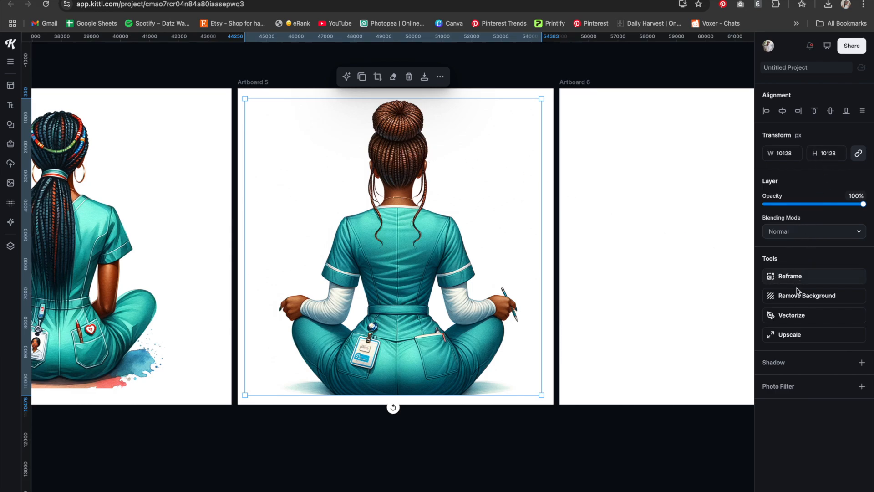
{"action": "left_click", "coordinate": [791, 334]}
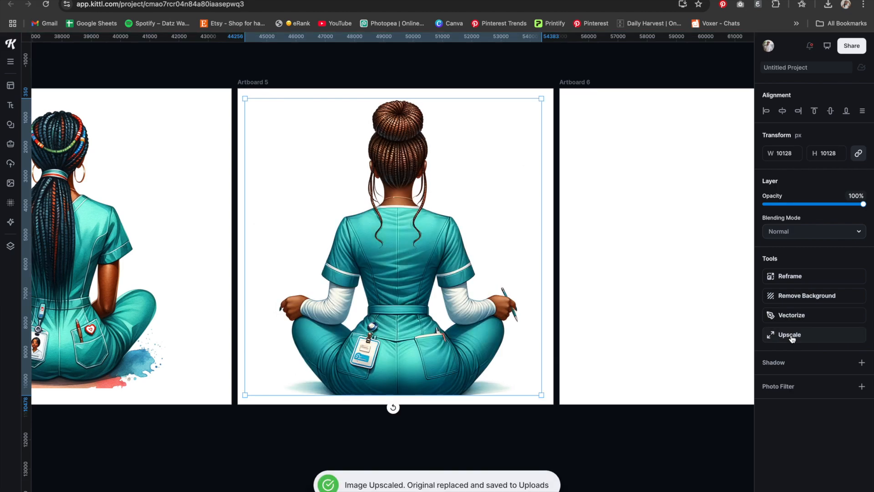
{"action": "left_click", "coordinate": [795, 297]}
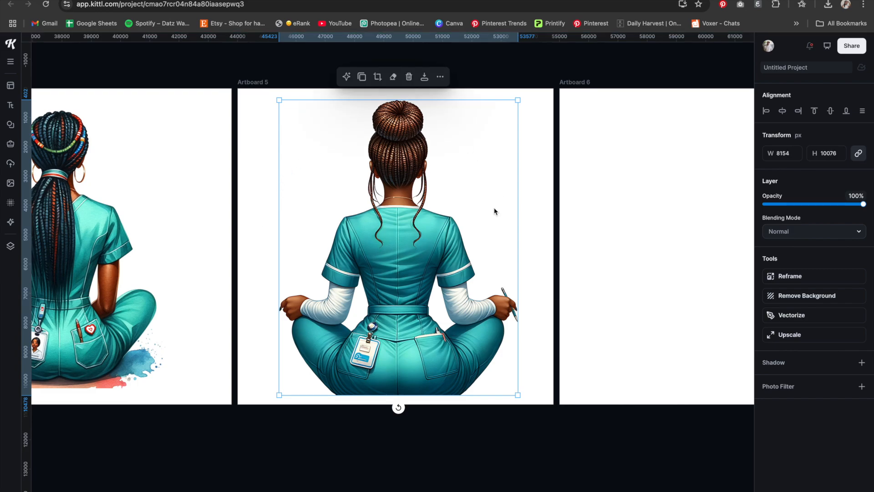
{"action": "left_click", "coordinate": [601, 234]}
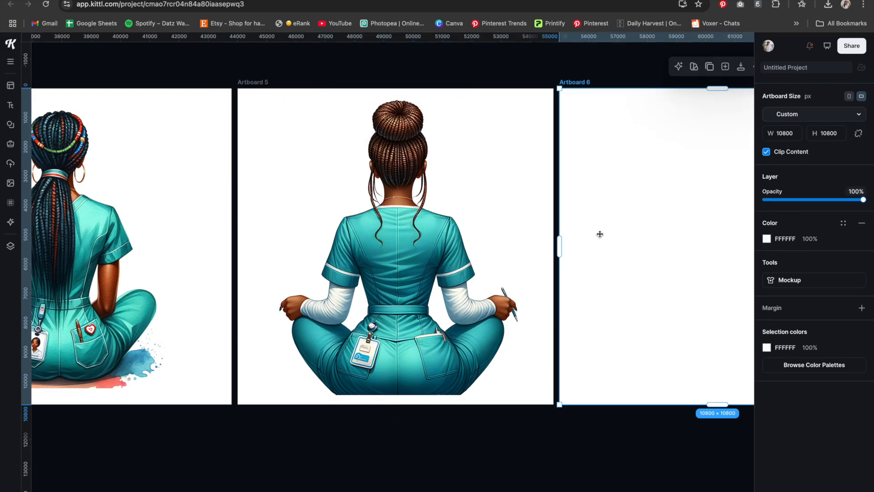
{"action": "left_click", "coordinate": [415, 215]}
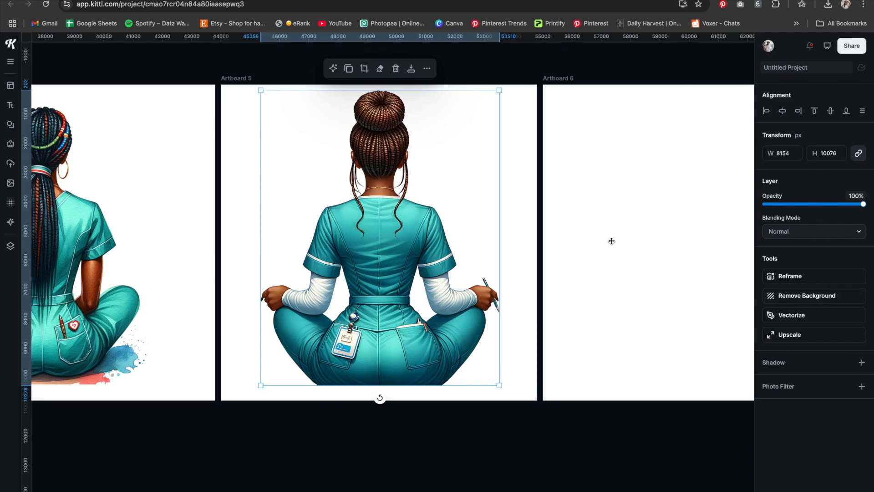
- Download only Artboard 5 as a 10800 × 10800 px PNG with the background removed
{"action": "left_click", "coordinate": [628, 160]}
{"action": "left_click", "coordinate": [851, 48]}
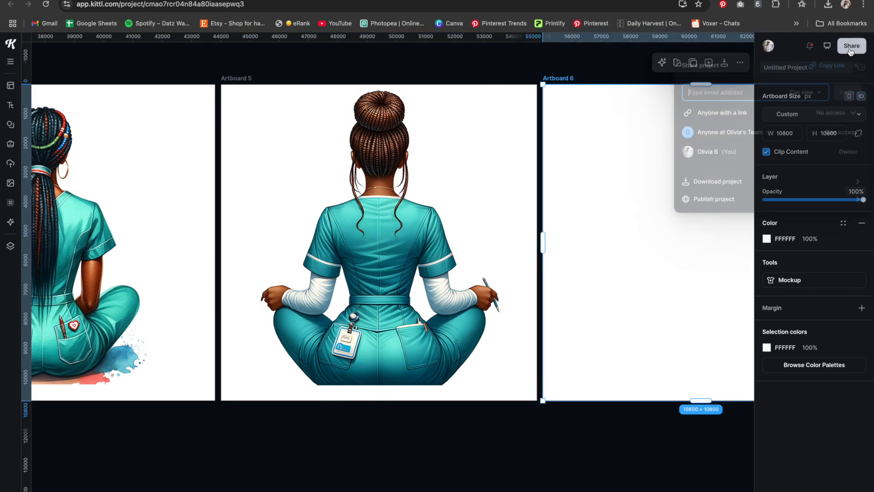
{"action": "left_click", "coordinate": [723, 182]}
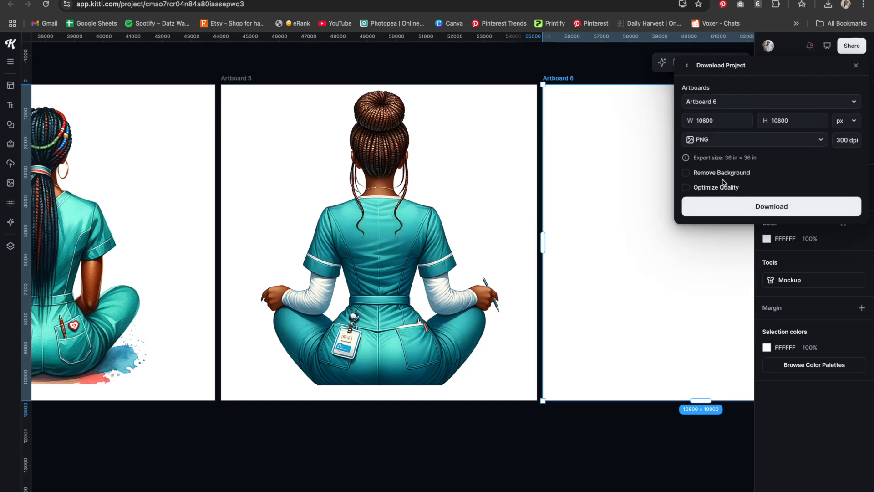
{"action": "left_click", "coordinate": [724, 103]}
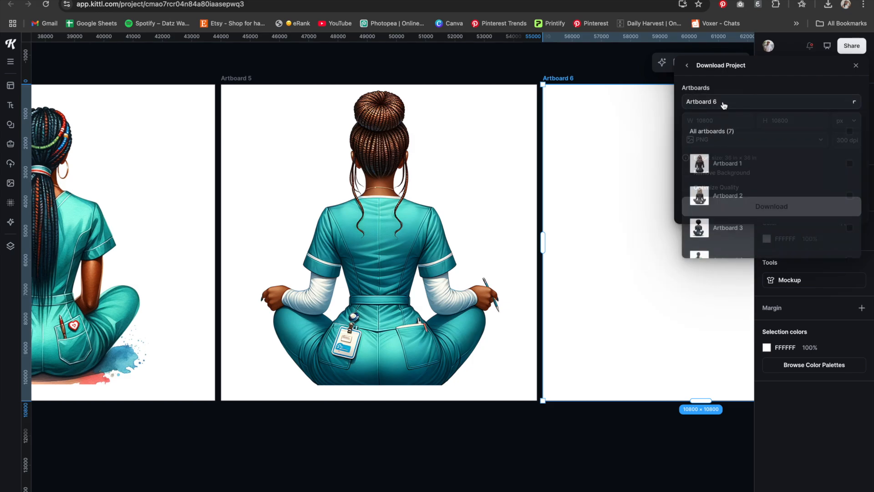
{"action": "scroll", "coordinate": [808, 164], "scroll_direction": "down", "scroll_amount": 1}
{"action": "scroll", "coordinate": [806, 174], "scroll_direction": "down", "scroll_amount": 2}
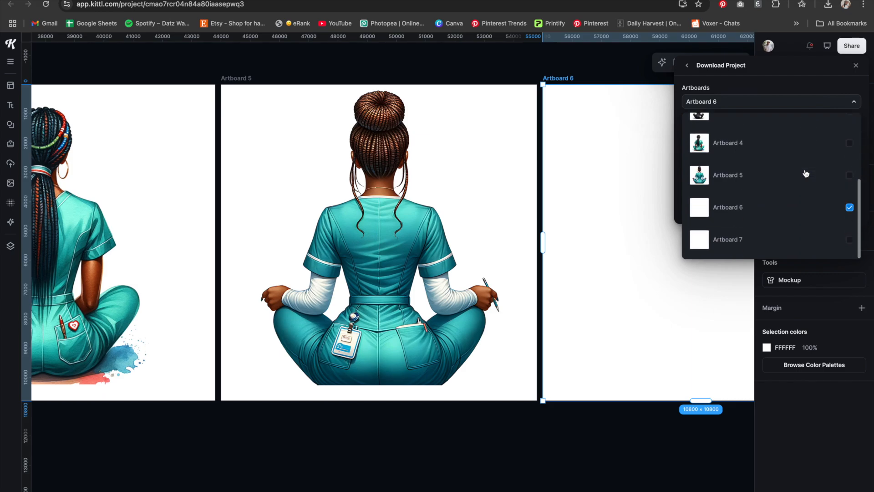
{"action": "left_click", "coordinate": [850, 208]}
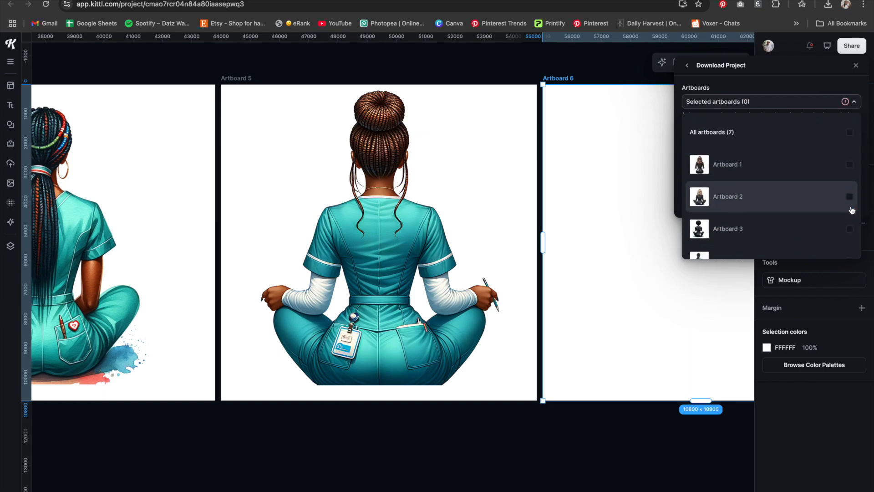
{"action": "scroll", "coordinate": [833, 210], "scroll_direction": "down", "scroll_amount": 3}
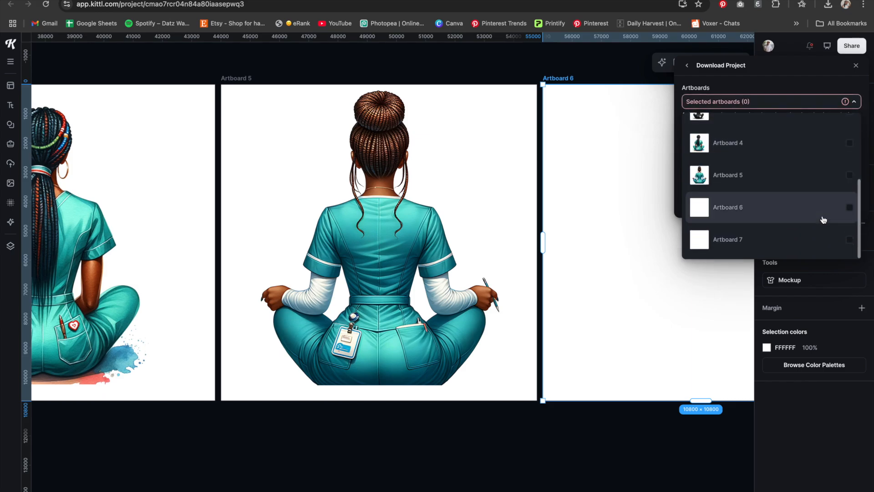
{"action": "left_click", "coordinate": [851, 178]}
{"action": "left_click", "coordinate": [841, 103]}
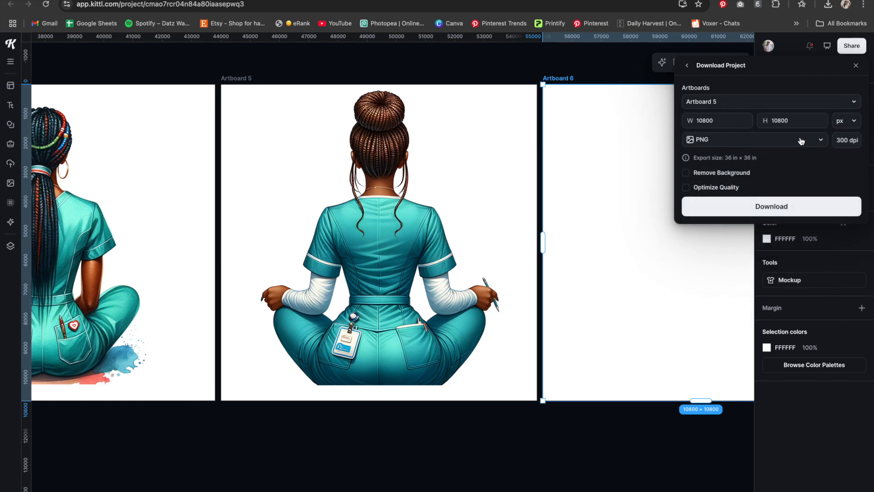
{"action": "left_click", "coordinate": [690, 175]}
{"action": "left_click", "coordinate": [735, 212]}
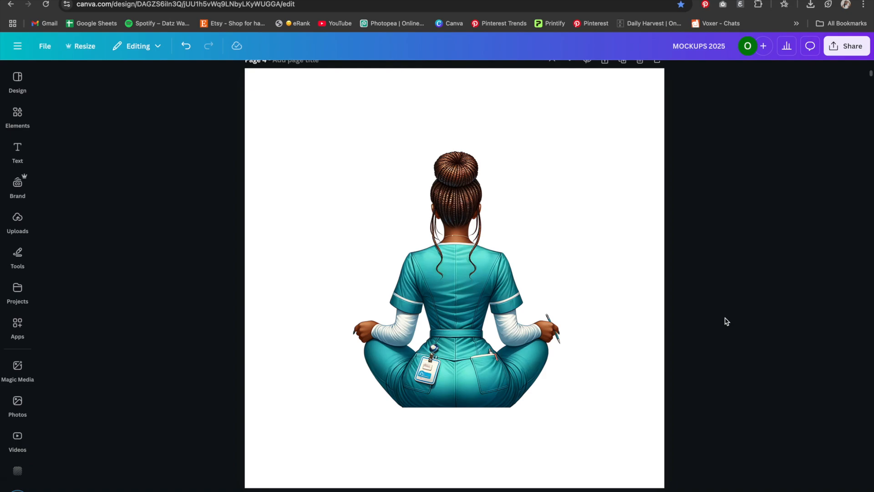
- Enlarge the teal nurse image on page 4 of the Canva design and position it in the upper middle of the page
{"action": "left_click_drag", "start_coordinate": [492, 330], "coordinate": [590, 418]}
{"action": "left_click_drag", "start_coordinate": [499, 362], "coordinate": [527, 360]}
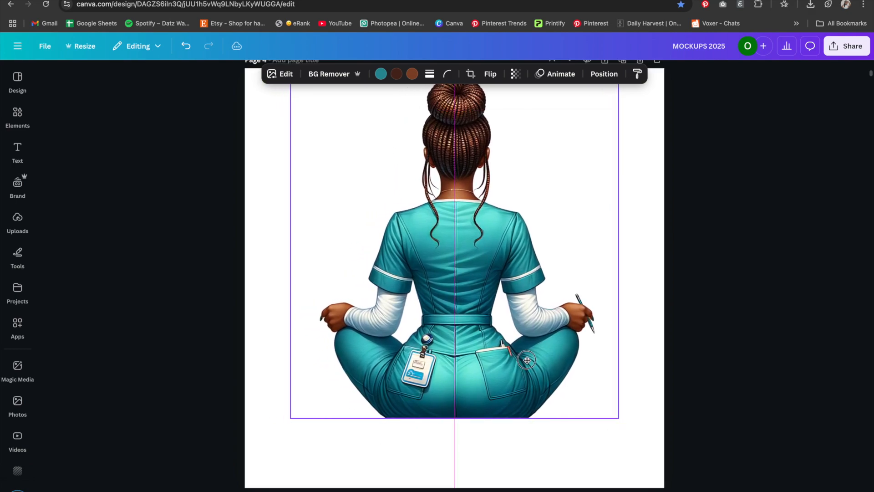
{"action": "left_click", "coordinate": [747, 313]}
{"action": "left_click_drag", "start_coordinate": [491, 276], "coordinate": [487, 279]}
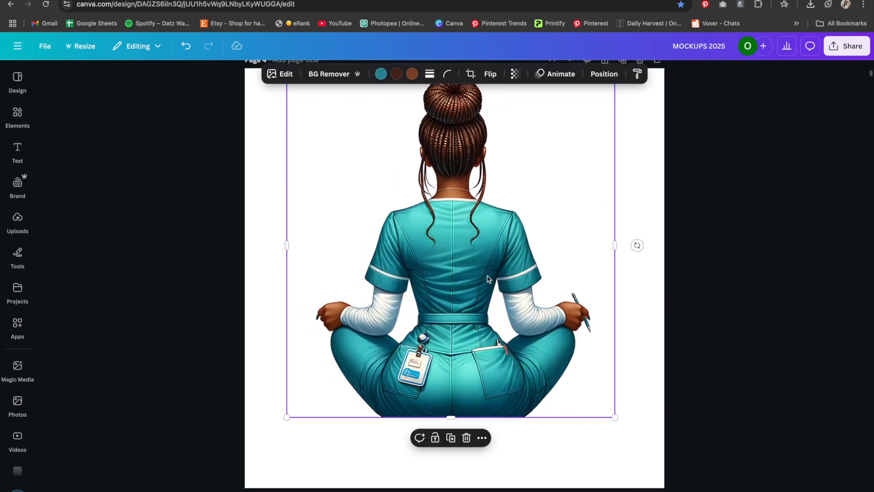
- Expand the nurse image in Freeform size, extending its frame below the cut-off legs, and generate the results
{"action": "left_click", "coordinate": [284, 74]}
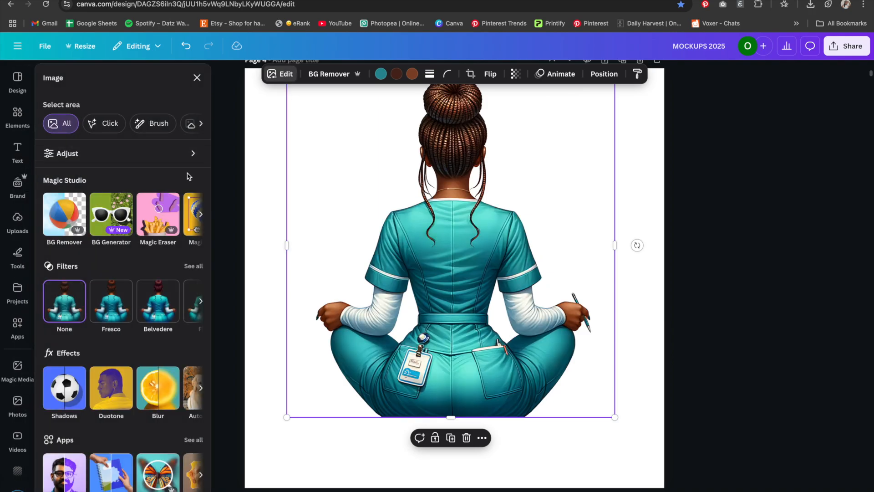
{"action": "scroll", "coordinate": [126, 221], "scroll_direction": "right", "scroll_amount": 5}
{"action": "left_click", "coordinate": [188, 234]}
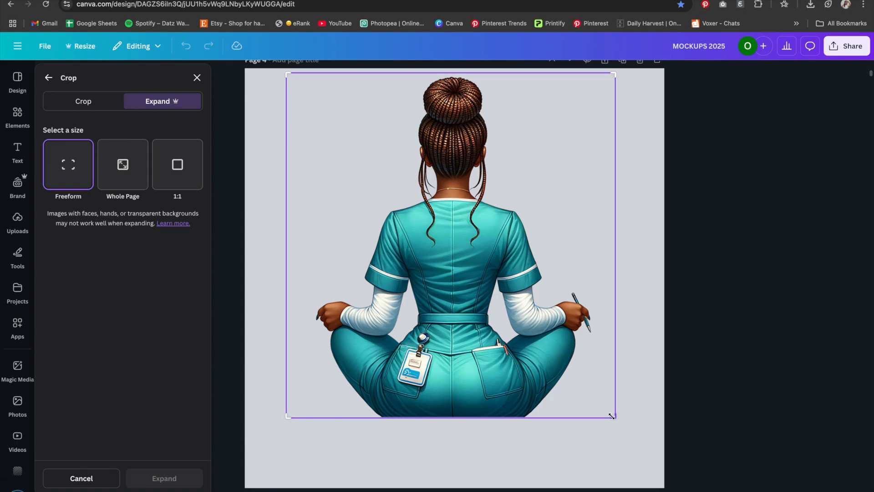
{"action": "left_click_drag", "start_coordinate": [617, 418], "coordinate": [616, 452]}
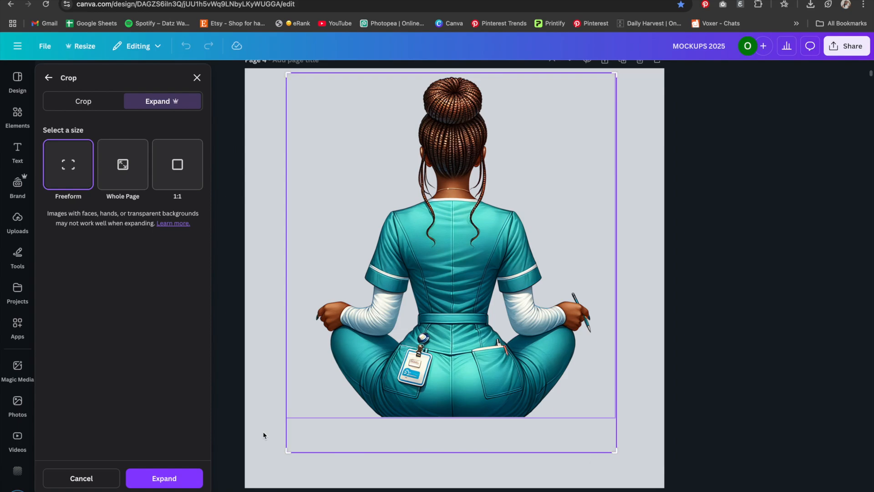
{"action": "left_click", "coordinate": [191, 477]}
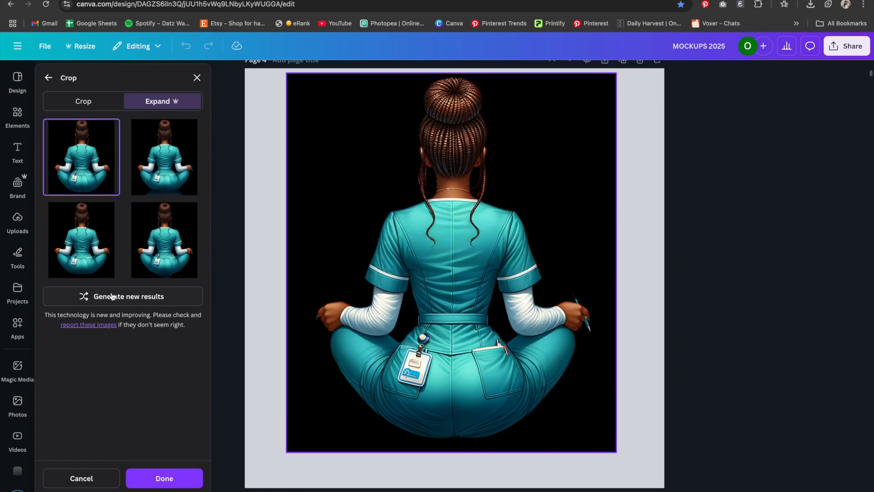
- Compare the generated expansions and apply the third one, with cleanly rounded legs and no reflection, to the nurse image
{"action": "left_click", "coordinate": [92, 240]}
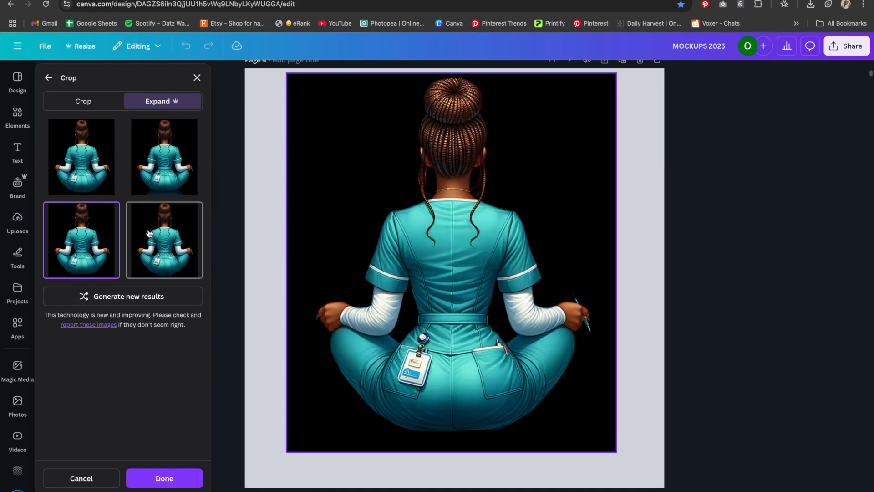
{"action": "left_click", "coordinate": [171, 239]}
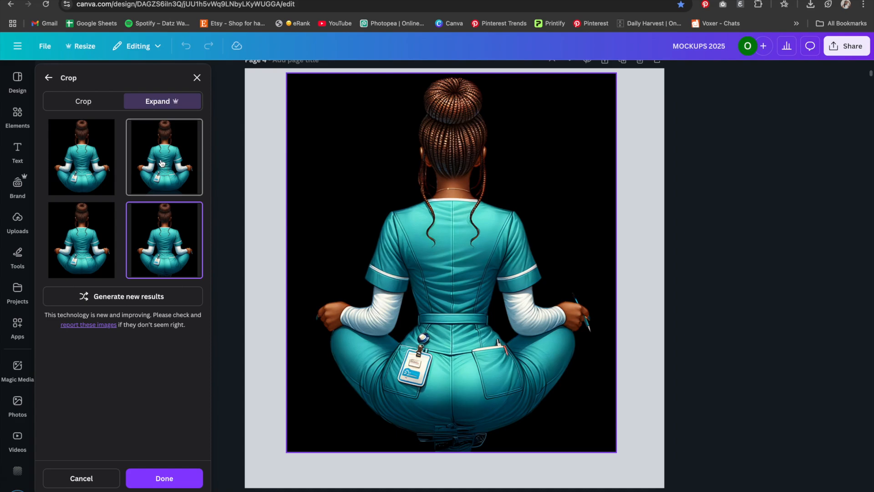
{"action": "left_click", "coordinate": [161, 163]}
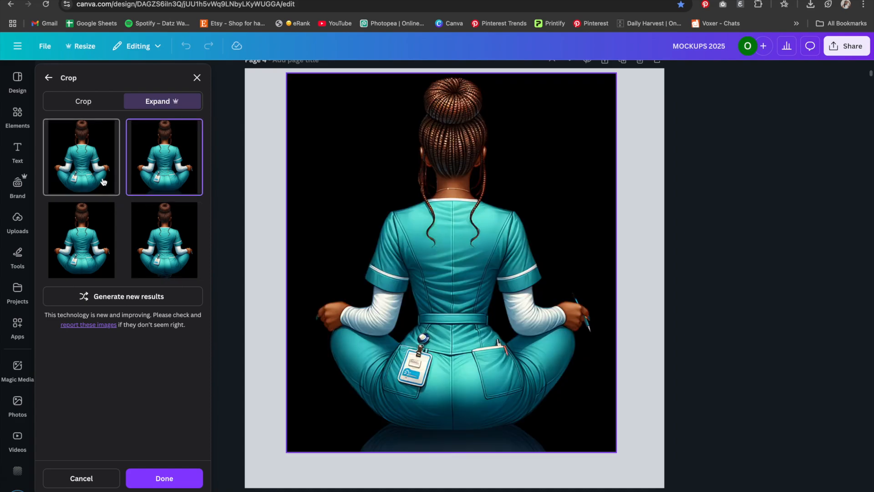
{"action": "left_click", "coordinate": [77, 251]}
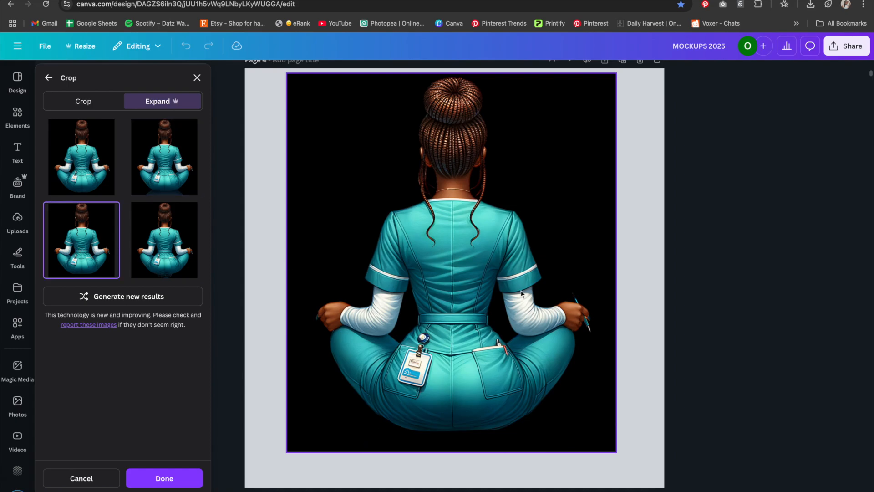
{"action": "left_click", "coordinate": [190, 481]}
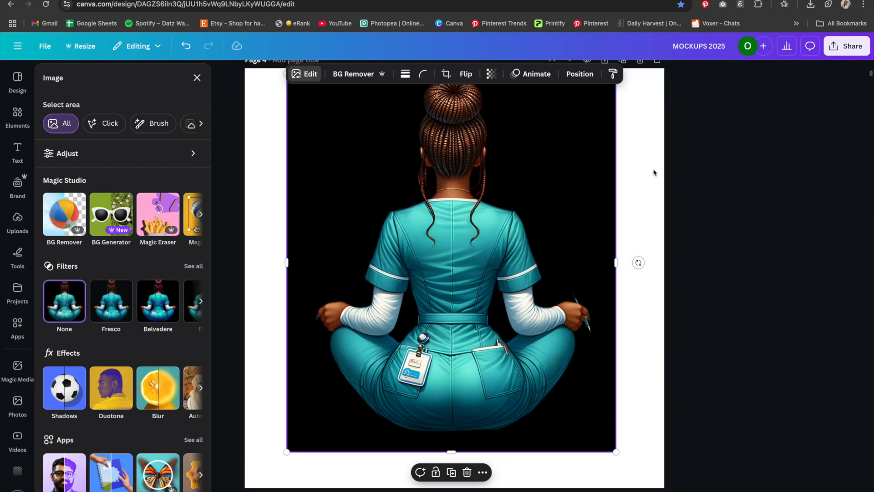
{"action": "left_click", "coordinate": [724, 182]}
{"action": "left_click", "coordinate": [519, 168]}
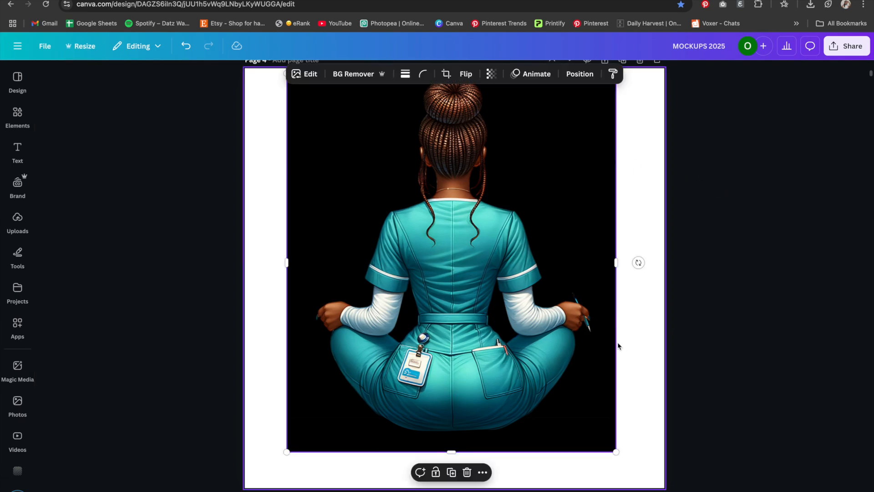
- Remove the background from the expanded nurse image on page 4, then enlarge and center it to nearly fill the page
{"action": "left_click", "coordinate": [354, 75]}
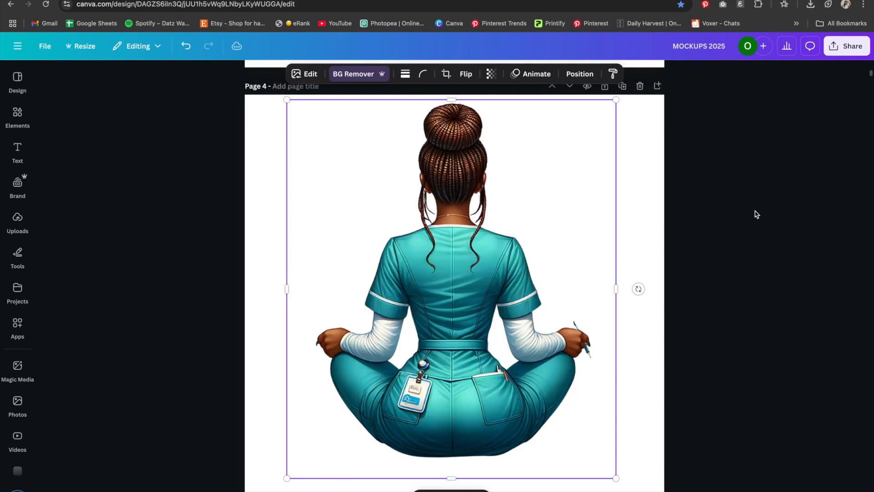
{"action": "left_click", "coordinate": [754, 195]}
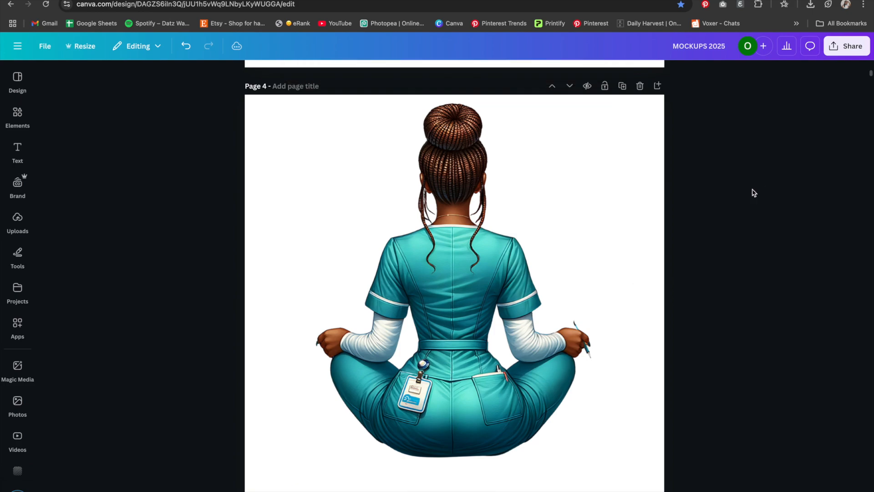
{"action": "scroll", "coordinate": [609, 468], "scroll_direction": "down", "scroll_amount": 1}
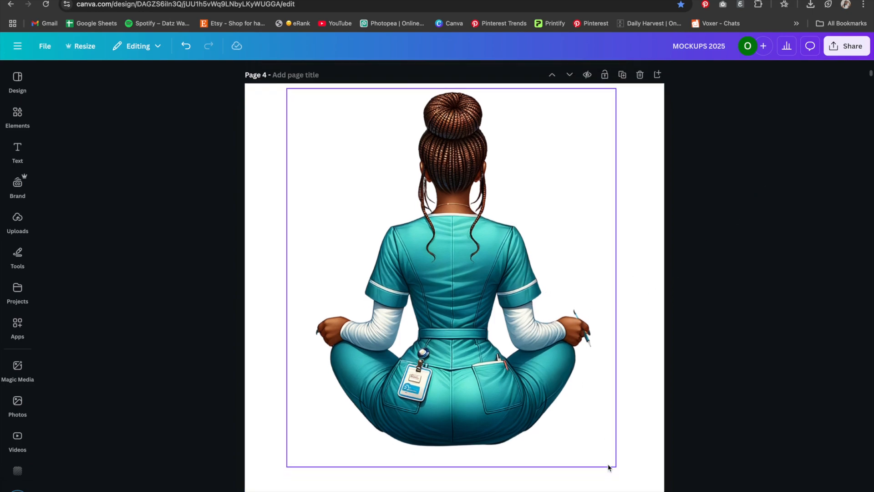
{"action": "left_click", "coordinate": [609, 452]}
{"action": "left_click_drag", "start_coordinate": [616, 453], "coordinate": [646, 486]}
{"action": "left_click_drag", "start_coordinate": [449, 367], "coordinate": [436, 365]}
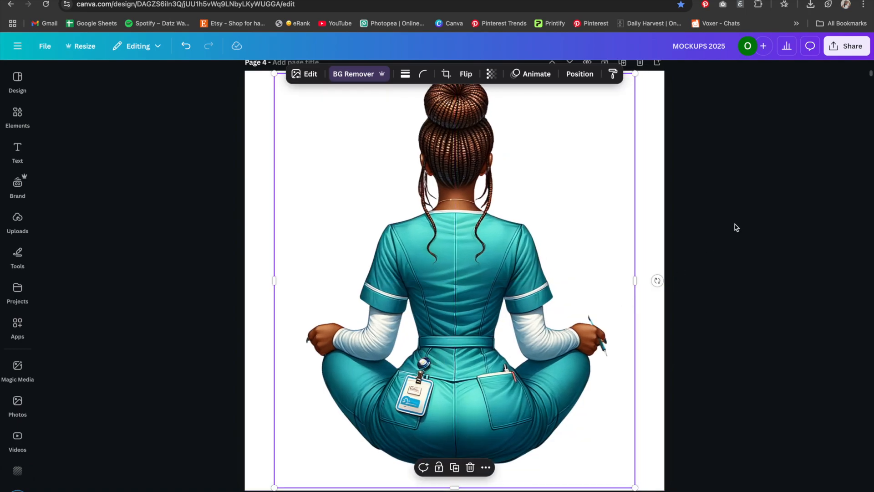
- Copy the nurse image from page 4 onto page 3, which holds the STRONG BEAUTIFUL supportive BLESSED WONDERFUL lettering
{"action": "scroll", "coordinate": [509, 294], "scroll_direction": "up", "scroll_amount": 2}
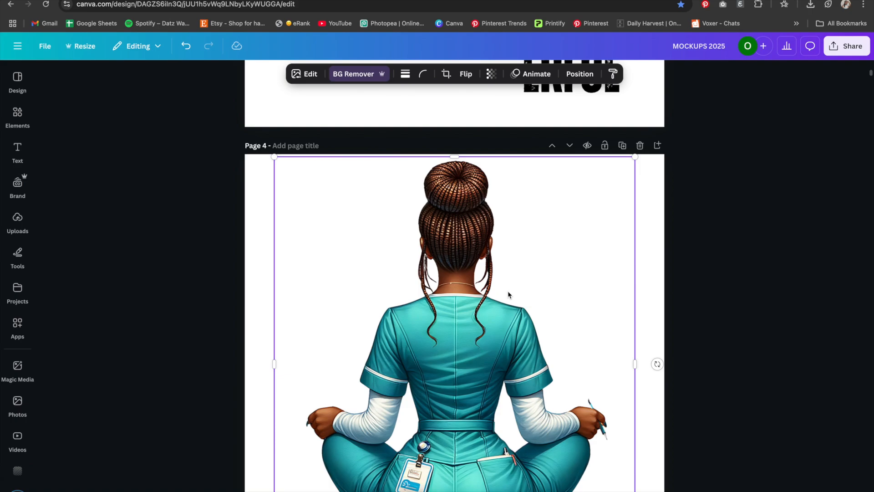
{"action": "scroll", "coordinate": [509, 294], "scroll_direction": "up", "scroll_amount": 6}
{"action": "scroll", "coordinate": [509, 295], "scroll_direction": "down", "scroll_amount": 5}
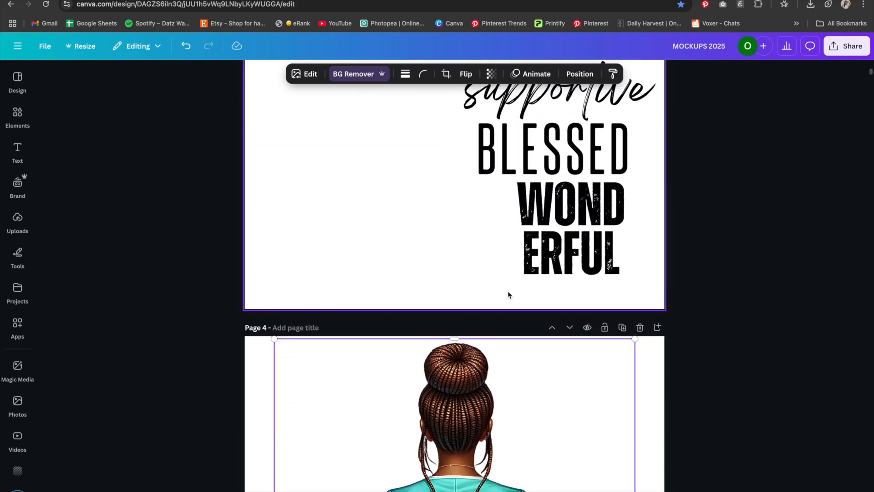
{"action": "scroll", "coordinate": [471, 327], "scroll_direction": "up", "scroll_amount": 7}
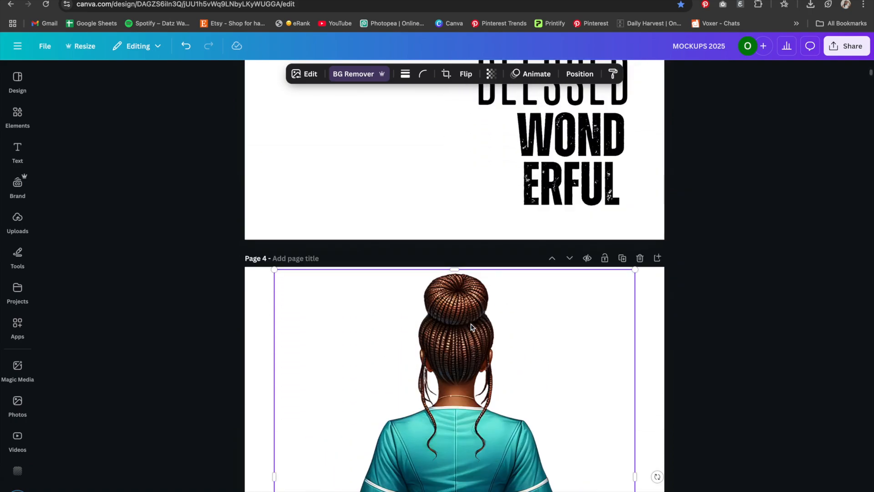
{"action": "left_click", "coordinate": [416, 340]}
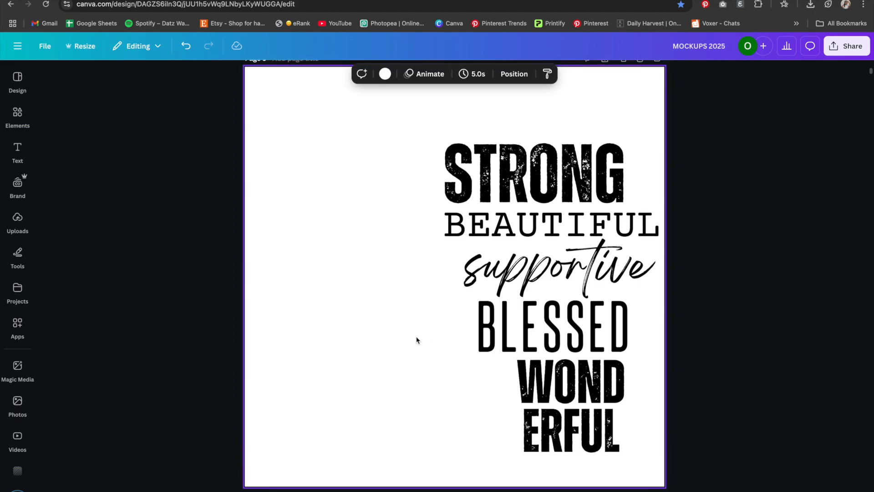
{"action": "key", "text": "ctrl+v"}
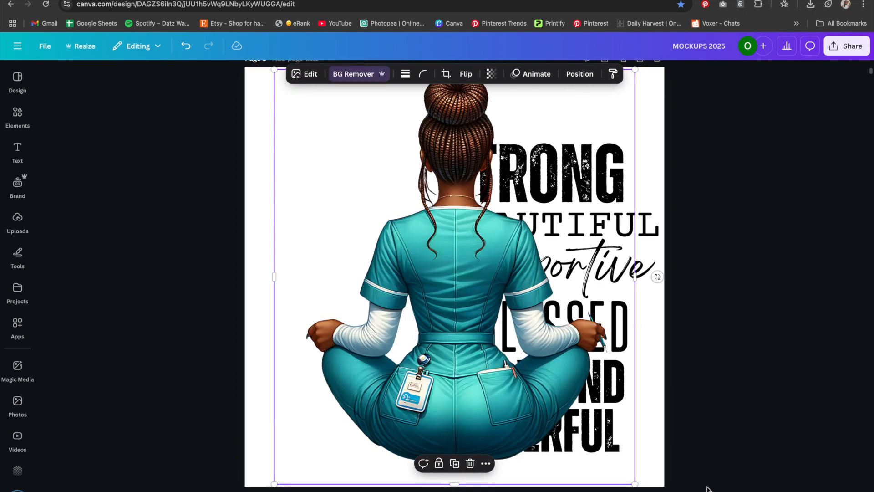
- Shrink the nurse copy on page 3 to about 727 × 836 and place it beside the lettering, on the page's left half
{"action": "scroll", "coordinate": [734, 267], "scroll_direction": "down", "scroll_amount": 5}
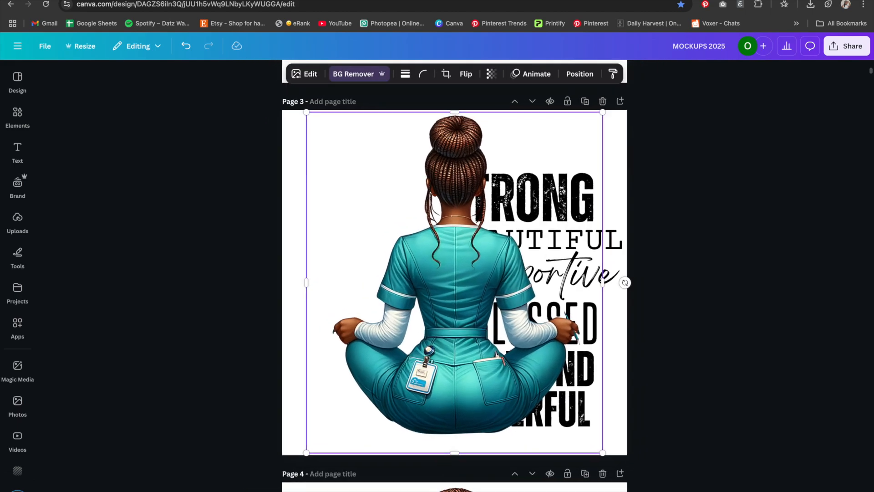
{"action": "left_click", "coordinate": [445, 159]}
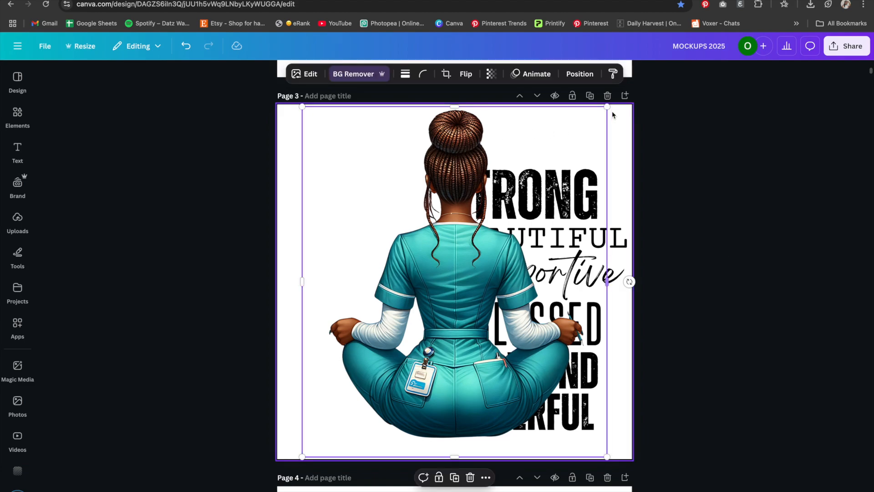
{"action": "left_click_drag", "start_coordinate": [607, 107], "coordinate": [560, 160]}
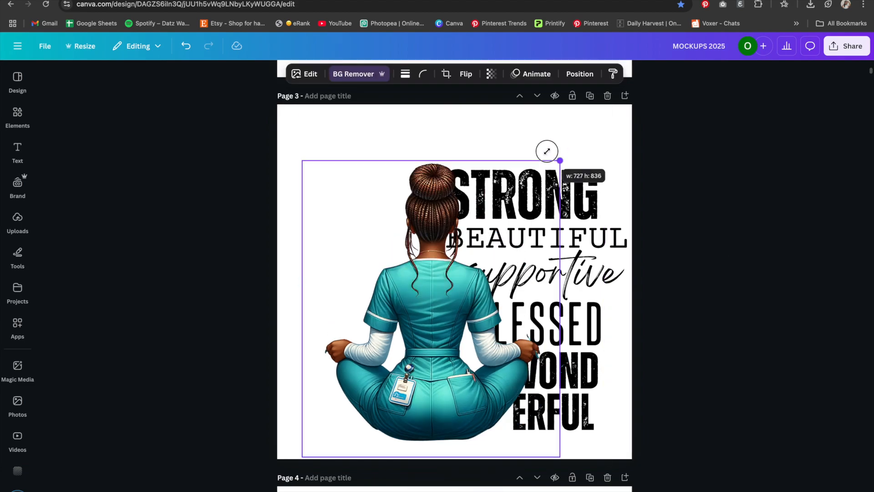
{"action": "left_click_drag", "start_coordinate": [411, 302], "coordinate": [383, 301]}
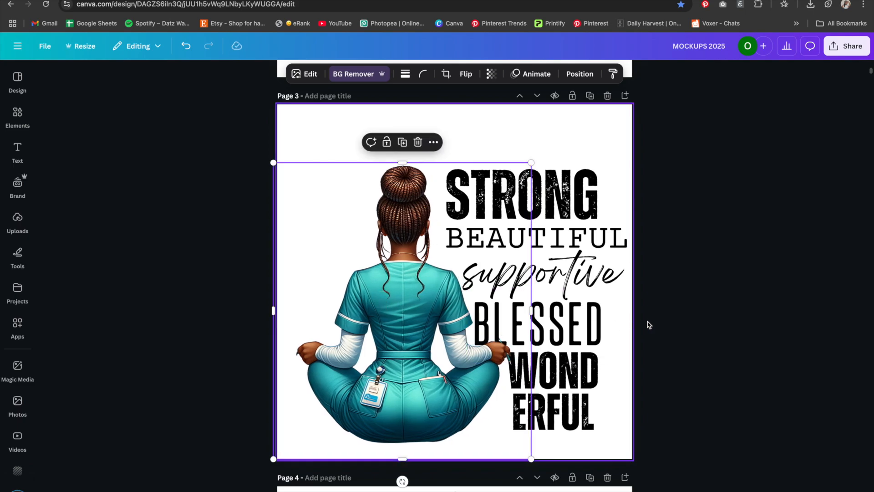
- Select the nurse image and all the lettering on page 3 and nudge them together slightly left to balance the margins
{"action": "left_click", "coordinate": [726, 303]}
{"action": "left_click_drag", "start_coordinate": [648, 418], "coordinate": [299, 183]}
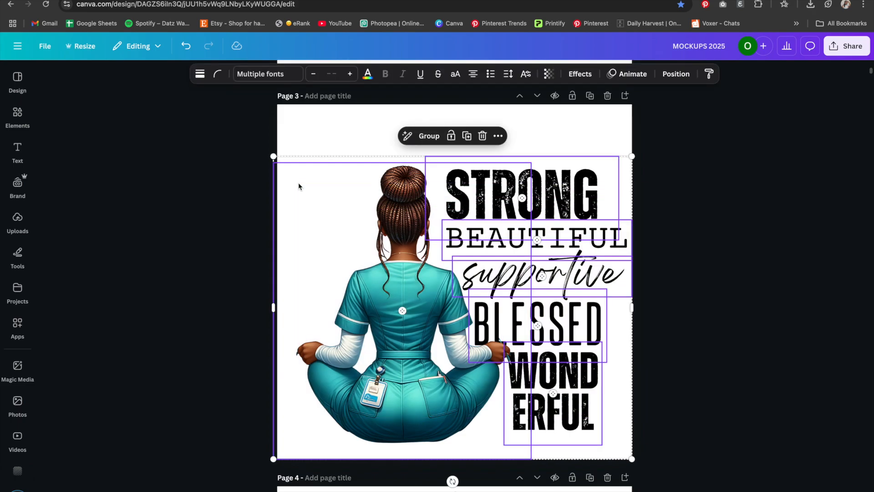
{"action": "key", "text": "Left"}
{"action": "key", "text": "Left"}
{"action": "key", "text": "Left"}
{"action": "key", "text": "Left"}
{"action": "key", "text": "Left"}
{"action": "key", "text": "Left"}
{"action": "key", "text": "Left"}
{"action": "key", "text": "Left"}
{"action": "key", "text": "Left"}
{"action": "key", "text": "Left"}
{"action": "key", "text": "Left"}
{"action": "key", "text": "Left"}
{"action": "key", "text": "Left"}
{"action": "key", "text": "Left"}
{"action": "key", "text": "Left"}
{"action": "key", "text": "Left"}
{"action": "key", "text": "Left"}
{"action": "key", "text": "Left"}
{"action": "key", "text": "Left"}
{"action": "key", "text": "Left"}
{"action": "key", "text": "Left"}
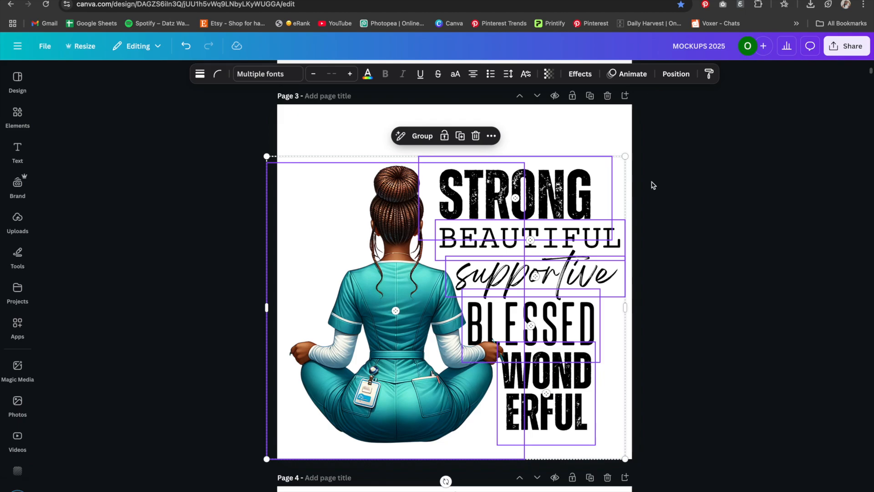
{"action": "left_click", "coordinate": [696, 200]}
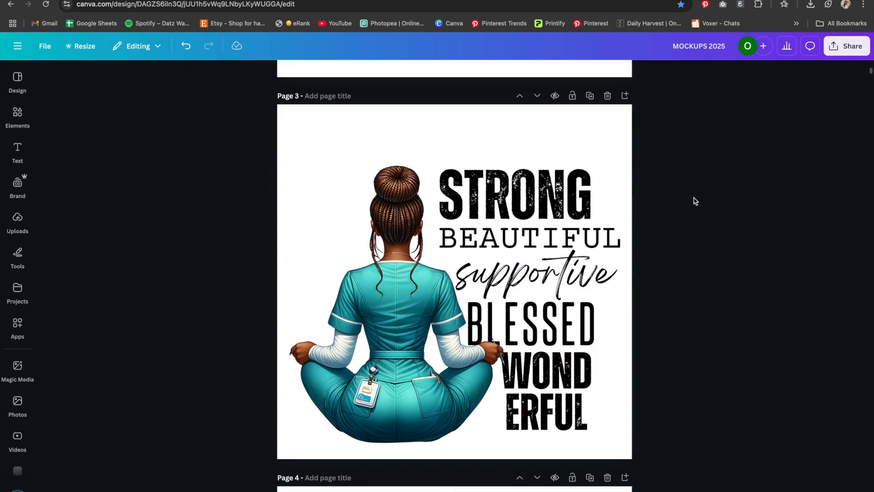